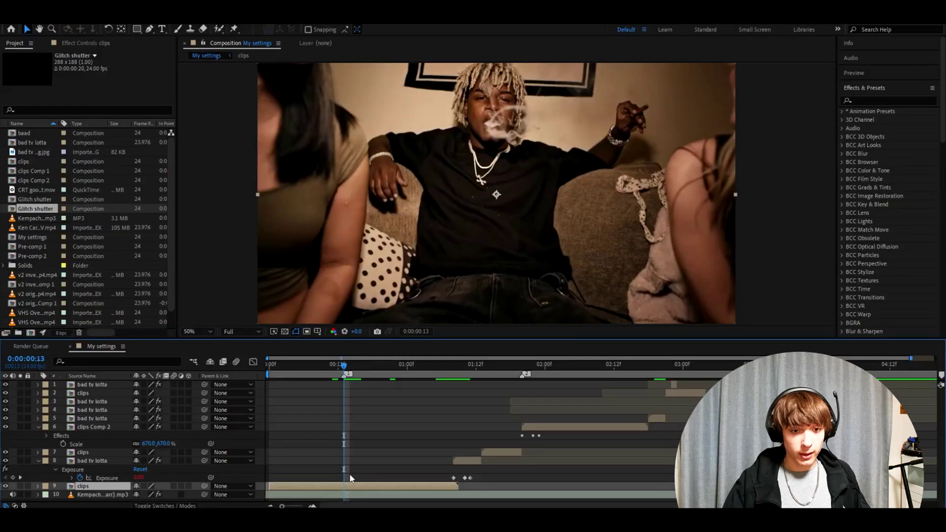
Split the clips layer at 0:00:00:13 and pre-compose the second part as "glitch", moving all attributes into it
key("ctrl+shift+d")
mouse_move(345, 368)
left_mouse_down()
mouse_move(320, 365)
mouse_move(390, 380)
mouse_move(347, 385)
left_mouse_up()
right_click(355, 490)
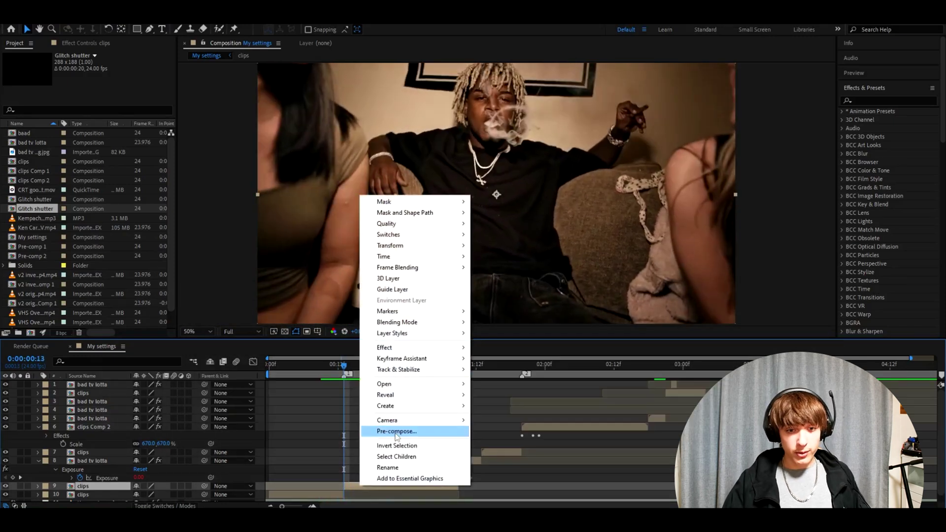
left_click(396, 432)
left_click(544, 316)
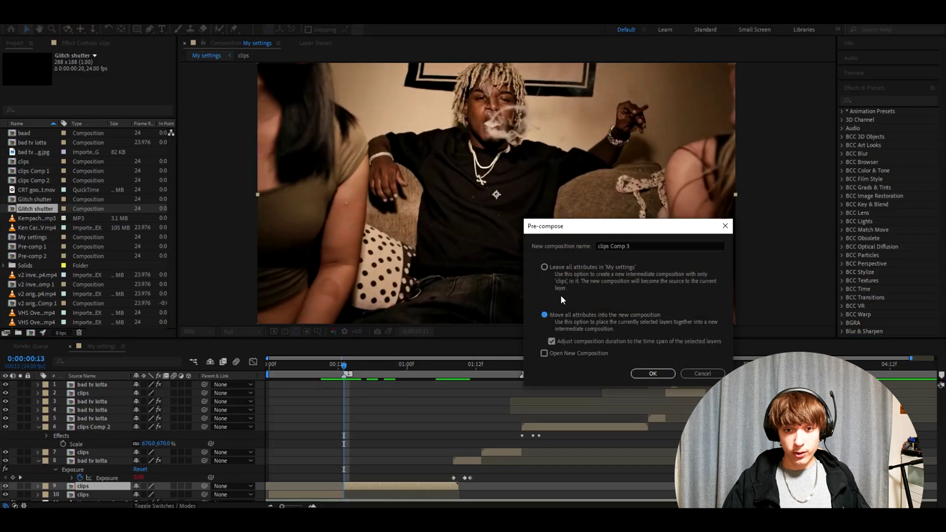
left_click_drag(640, 244, 576, 246)
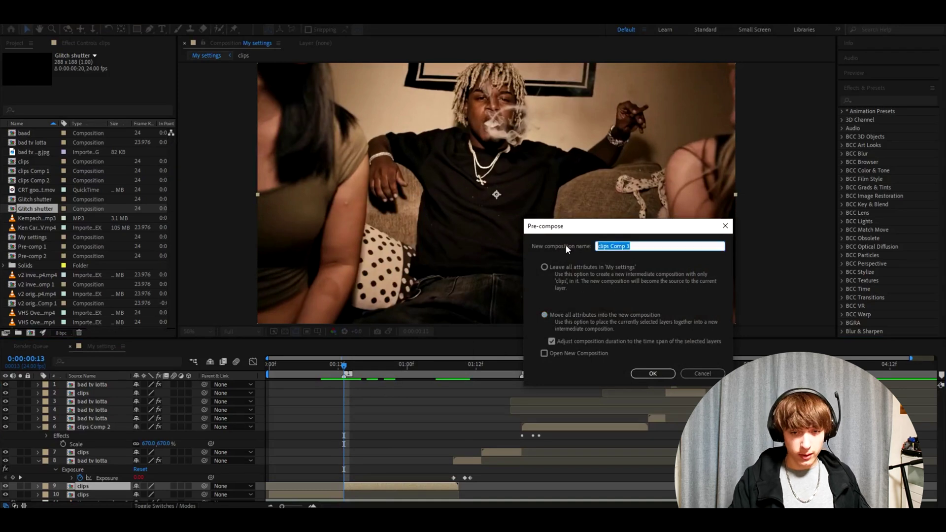
type("glitch")
left_click(660, 373)
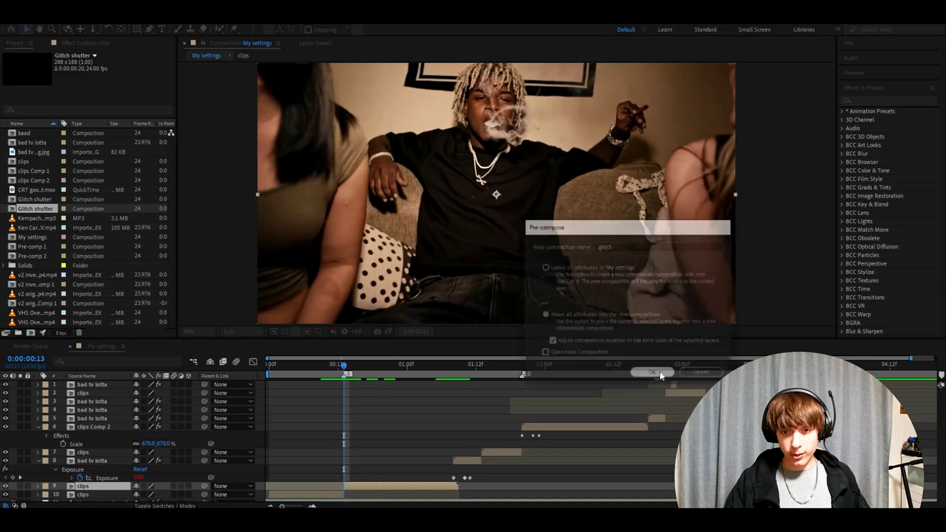
Open the glitch composition and set its size to 288 px wide by 188 px high
double_click(392, 485)
left_click(98, 384)
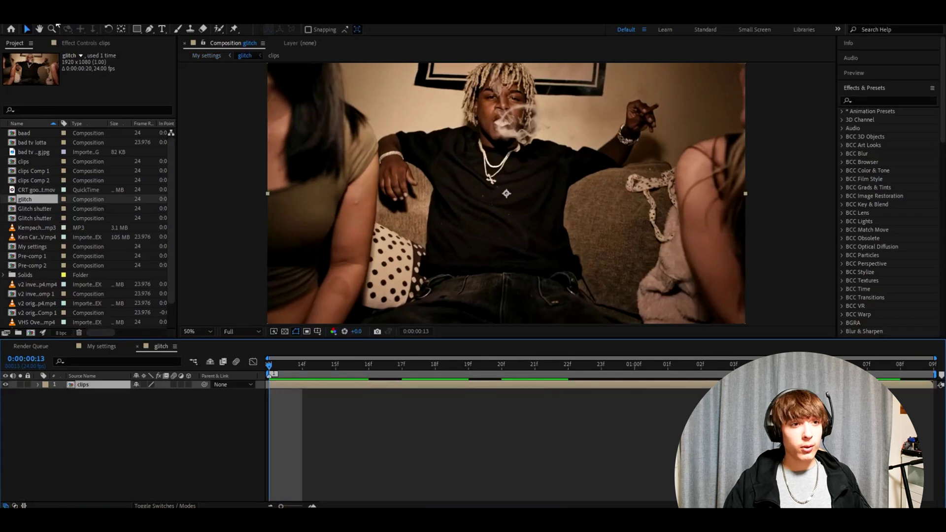
left_click(57, 25)
left_click(74, 43)
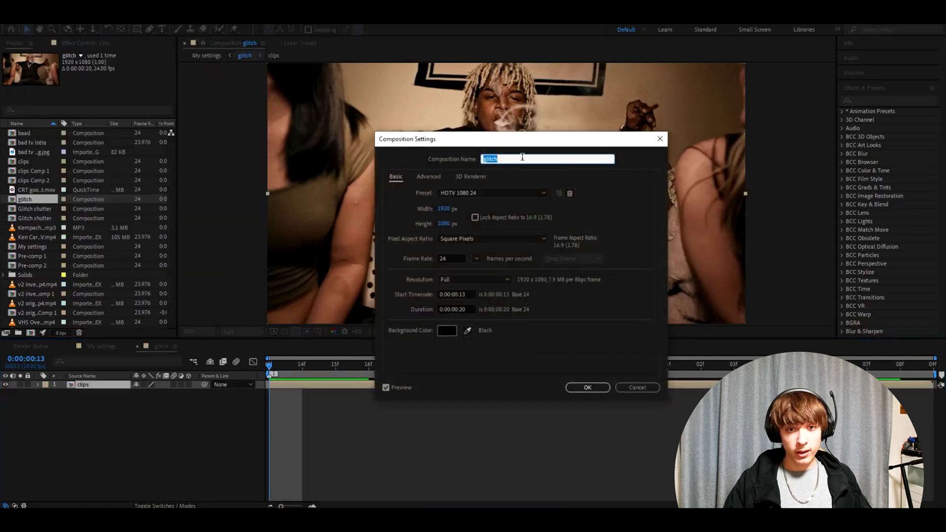
left_click(444, 208)
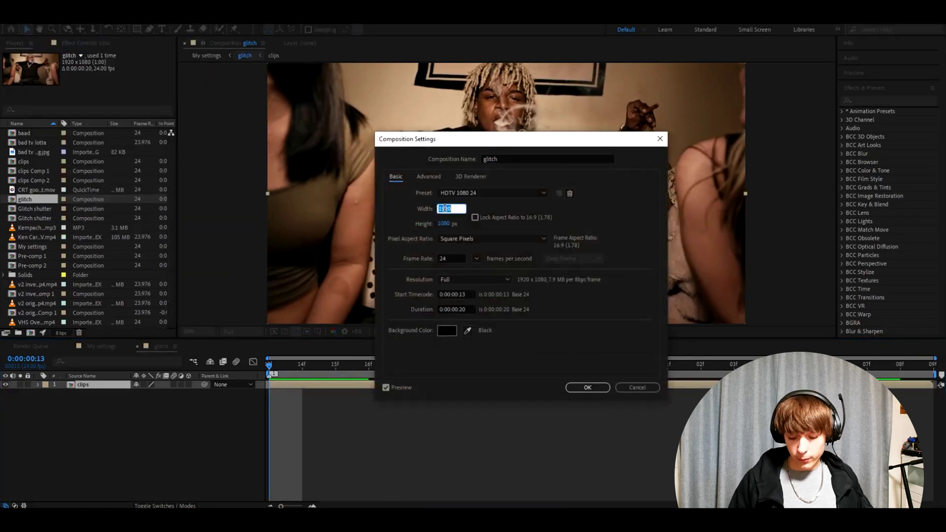
type("288")
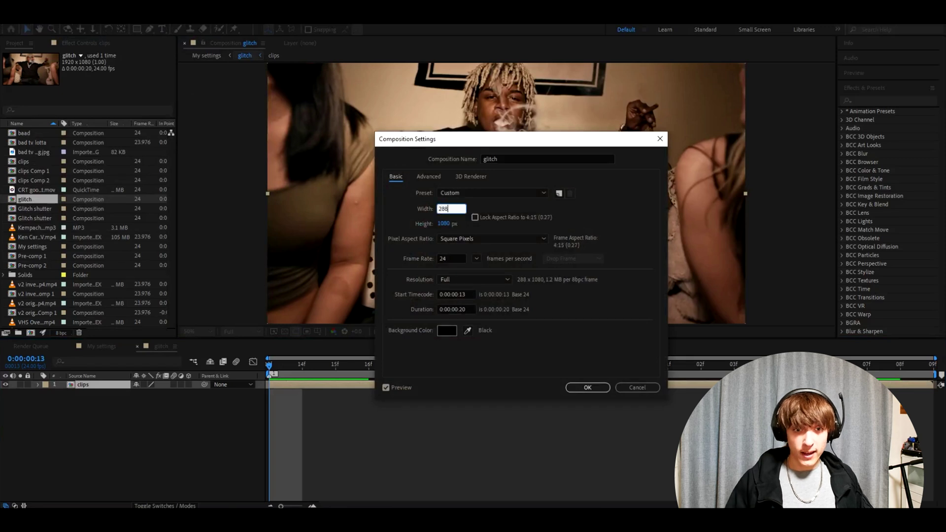
left_click(444, 224)
type("188")
left_click(591, 388)
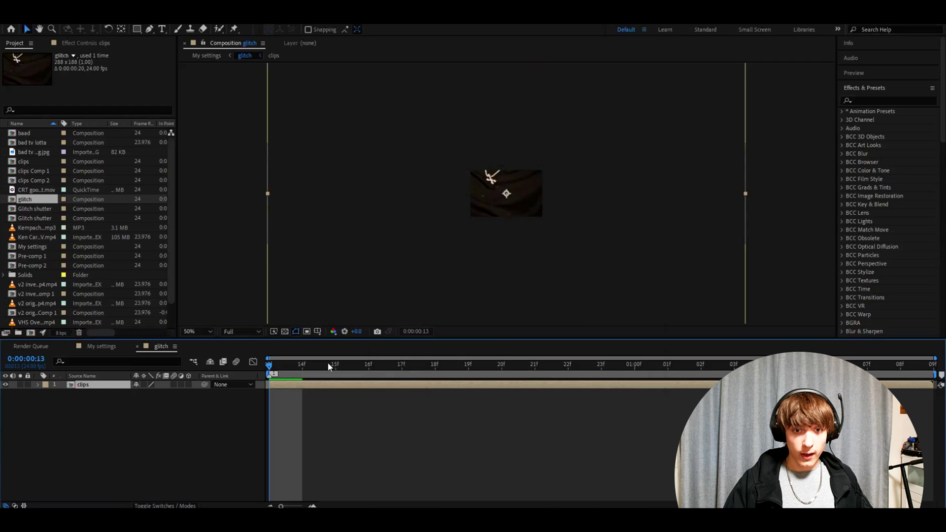
Scale the clips layer inside the glitch composition down to 15%
scroll(468, 188, "up", 4)
scroll(468, 189, "down", 2)
scroll(469, 192, "down", 1)
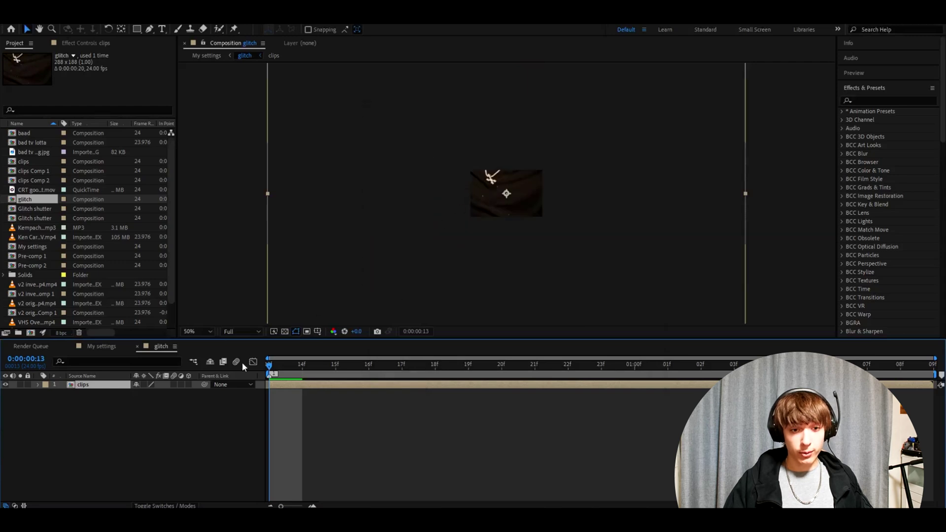
left_click(204, 384)
key("s")
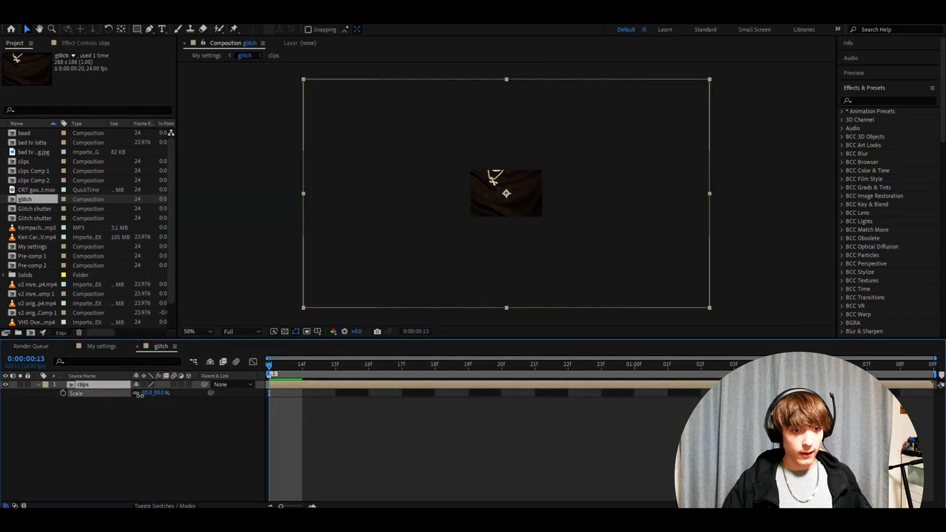
left_click_drag(132, 397, 113, 402)
key("period")
key("period")
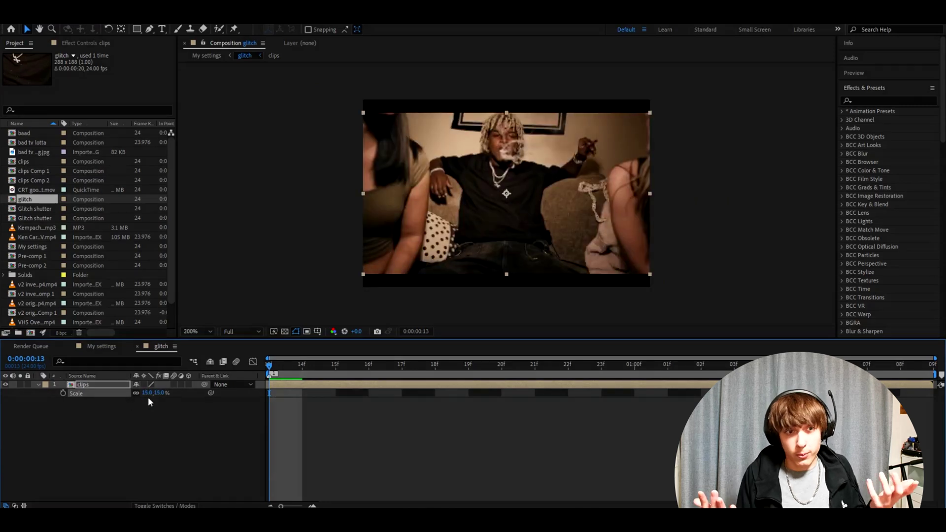
Add an adjustment layer above the clips layer and apply the Echo effect to it
left_click(288, 386)
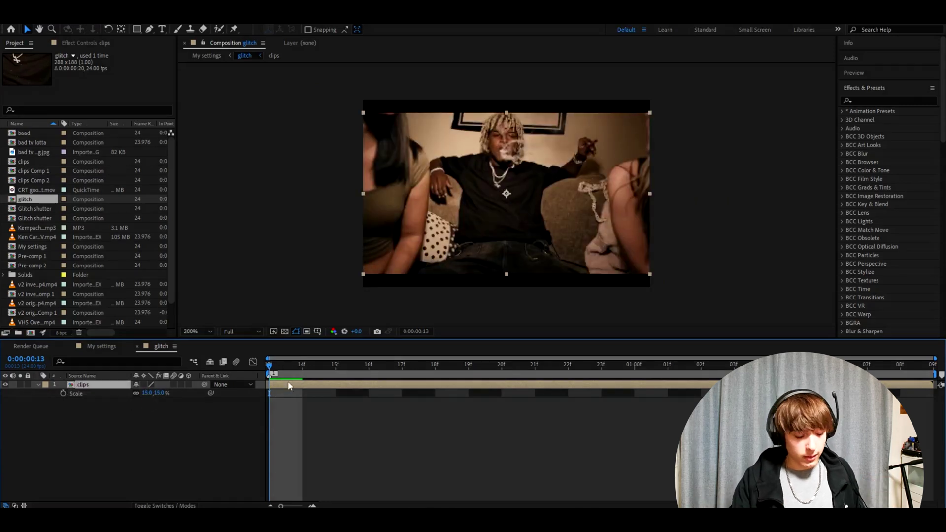
key("ctrl+alt+y")
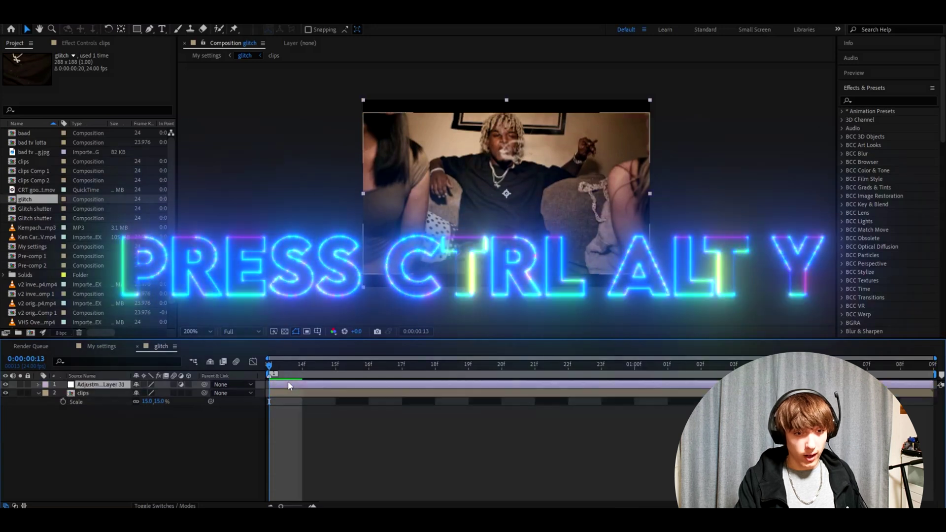
left_click(889, 100)
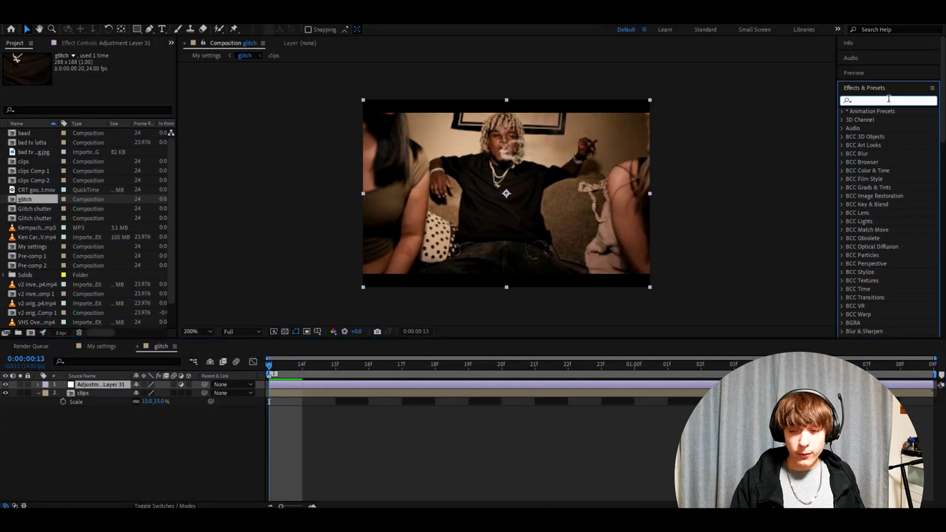
type("echo")
double_click(870, 119)
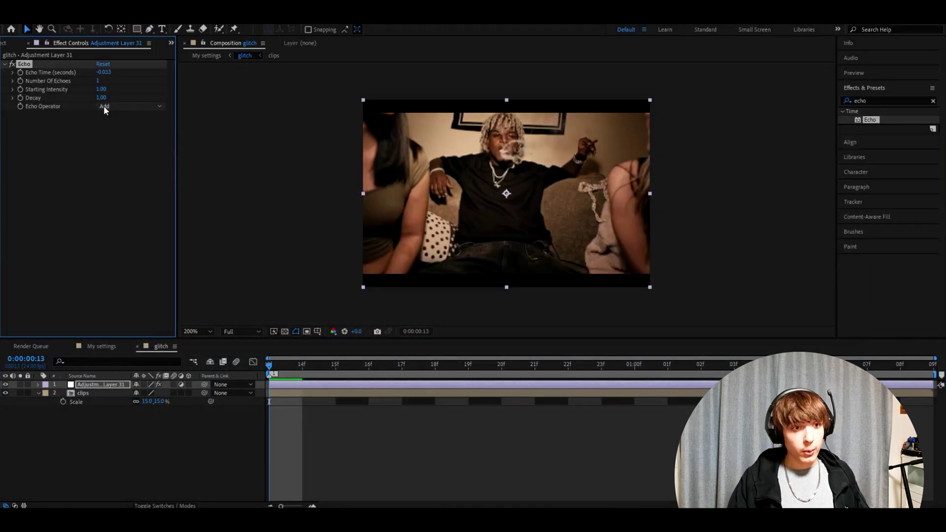
Configure Echo with the Maximum operator, 10 echoes, starting intensity 0.71 and decay 0.79
left_click(105, 107)
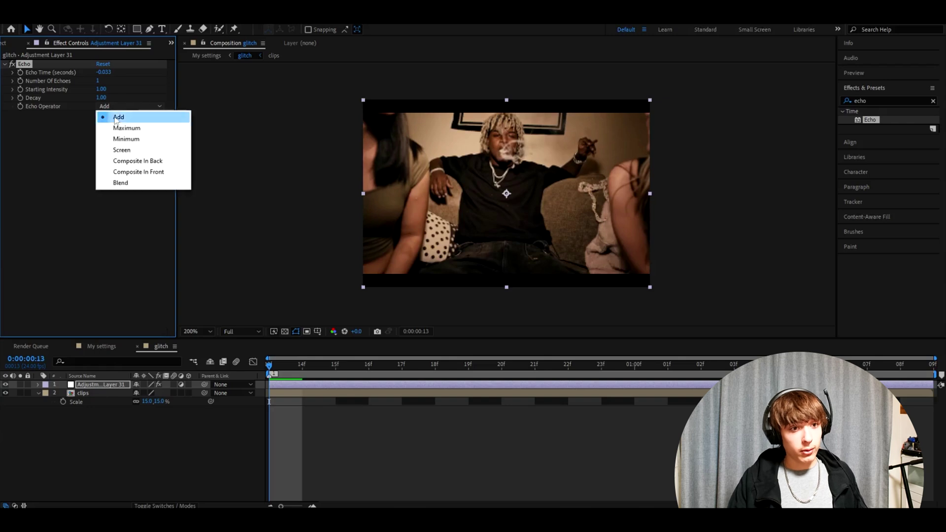
left_click(118, 128)
left_click(98, 81)
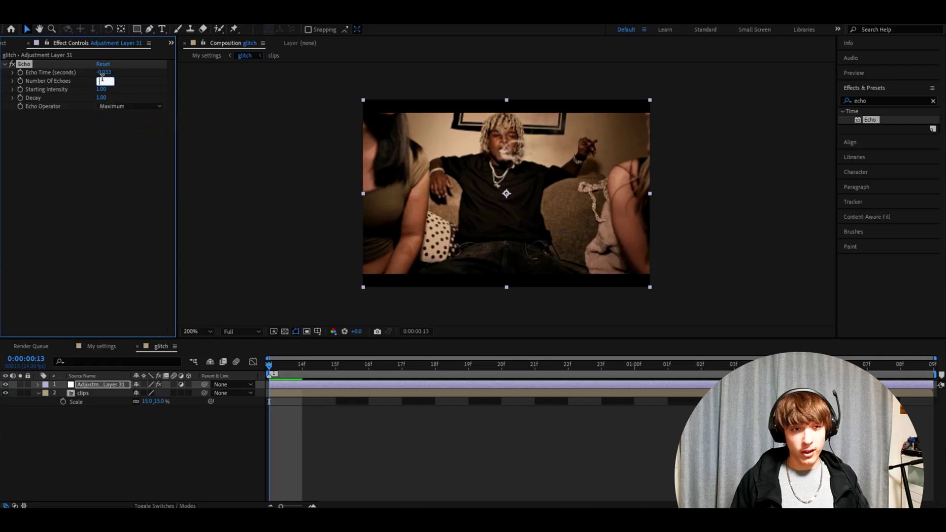
type("10")
left_click(105, 87)
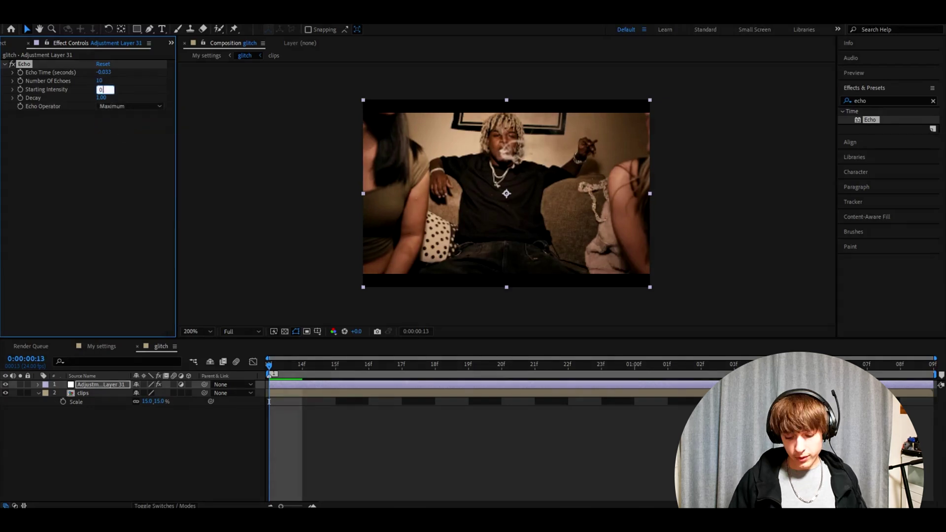
type("0.71")
key("Tab")
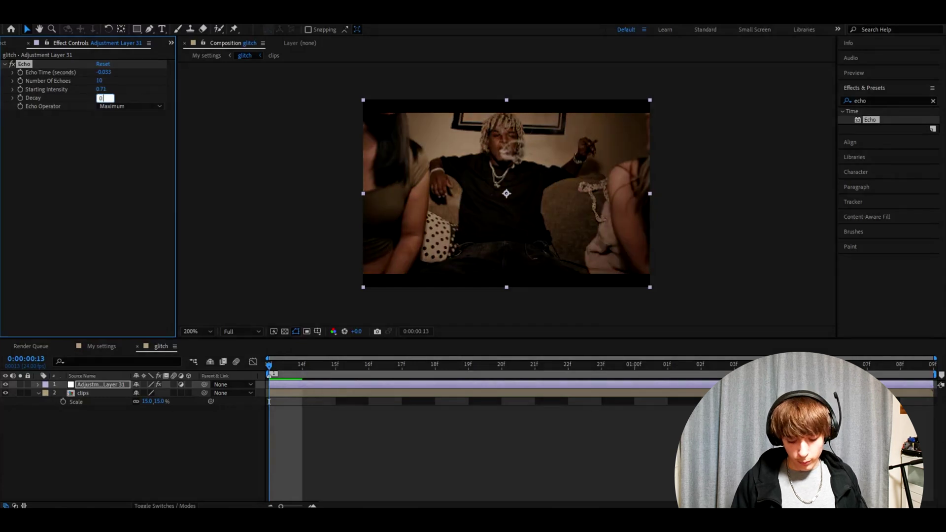
Apply the Exposure effect to the adjustment layer with a keyframed exposure of 0.65 and gamma correction of 1.52
left_click_drag(867, 101, 796, 101)
type("exposure")
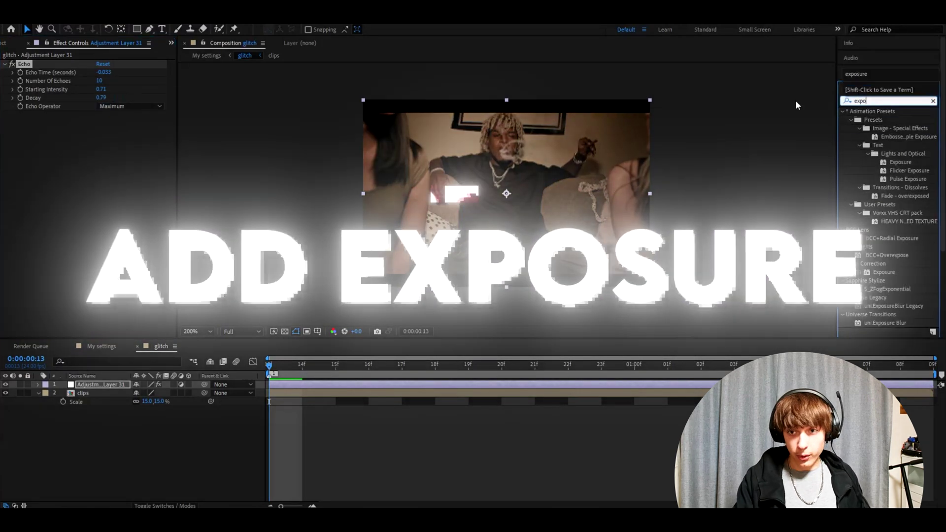
double_click(884, 213)
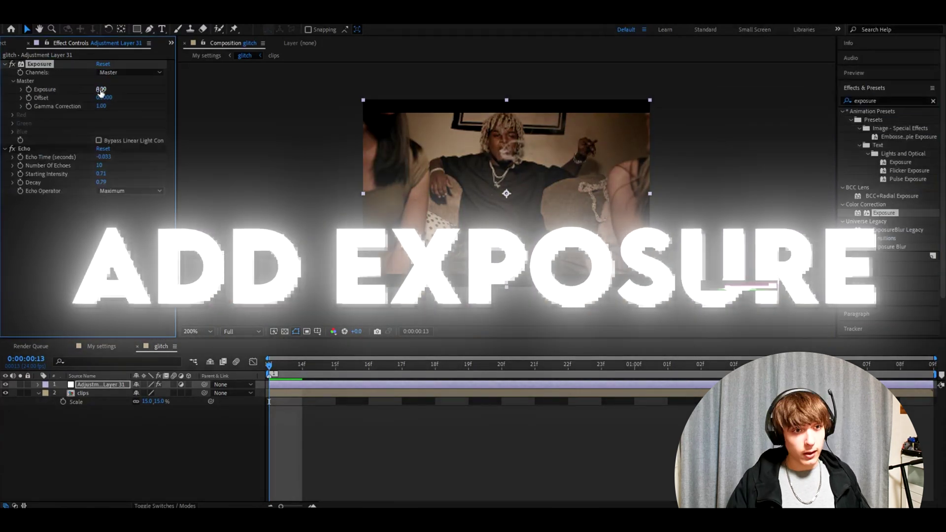
left_click(101, 89)
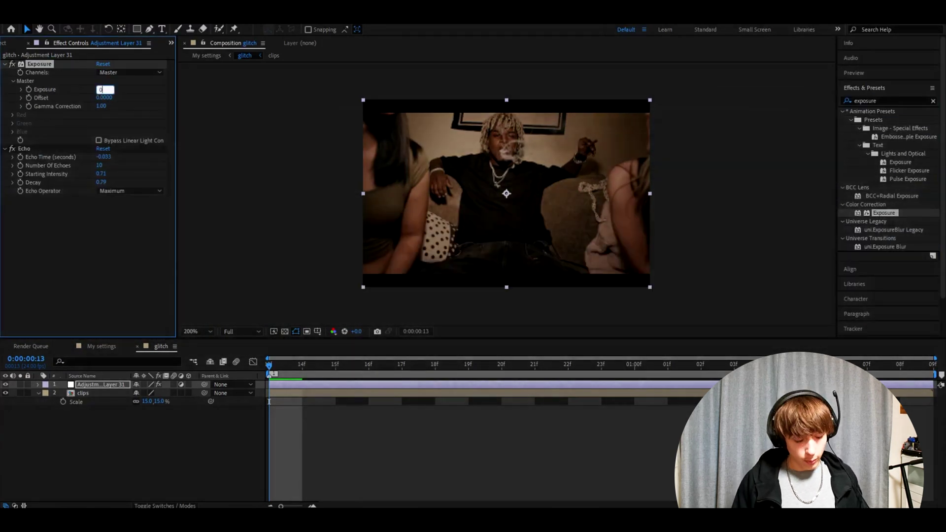
key("Return")
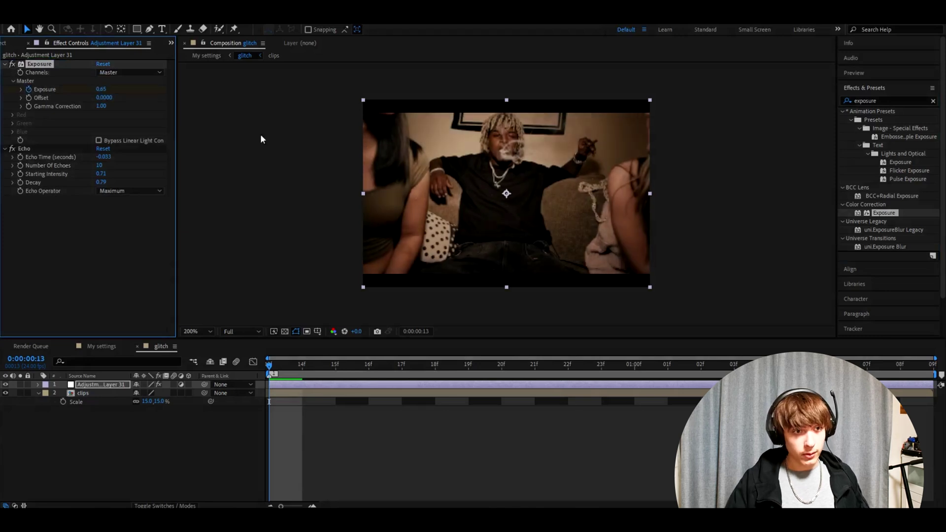
left_click(101, 106)
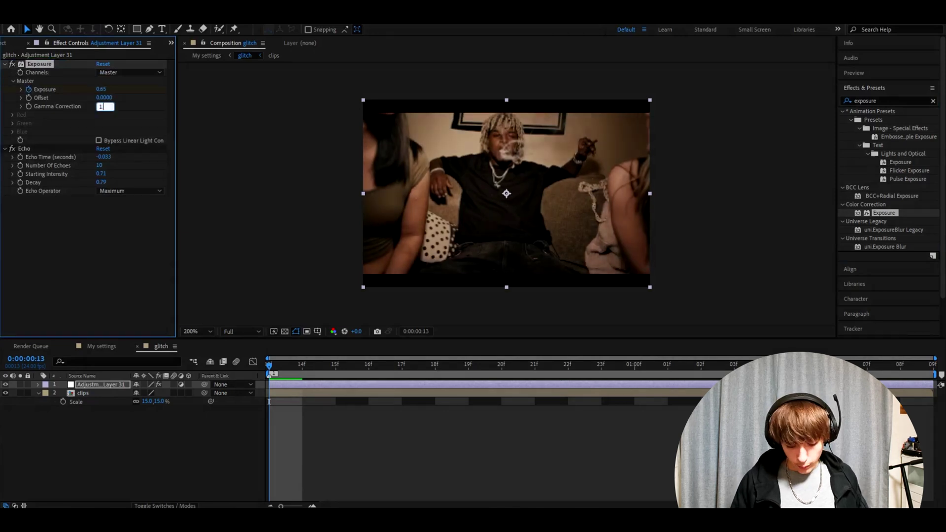
type("1.5")
type("2")
Apply the Stylize Glow effect above Exposure with threshold 71%, radius 153 and intensity 0.4
left_click_drag(877, 100, 739, 96)
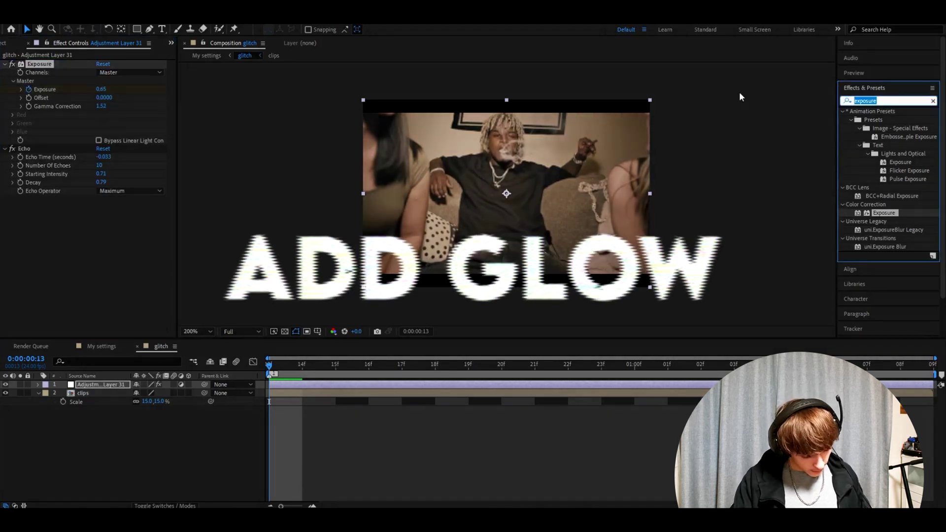
type("glow")
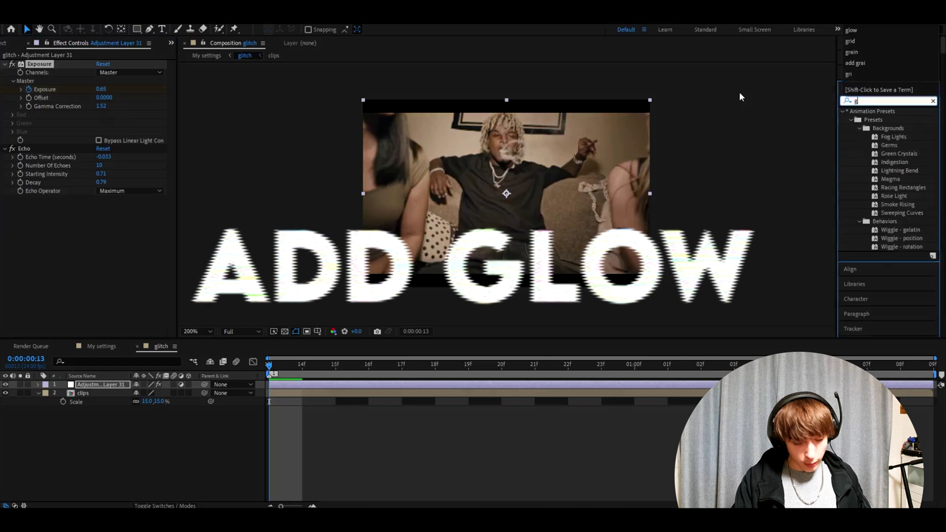
scroll(874, 303, "down", 5)
left_click_drag(875, 302, 20, 64)
left_click(102, 80)
type("71")
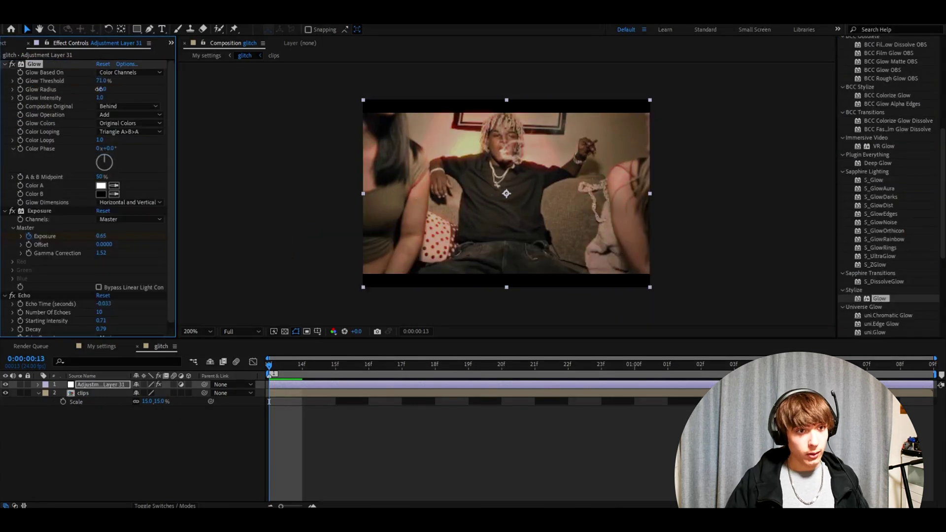
left_click(100, 89)
type("153")
key("Tab")
type("0")
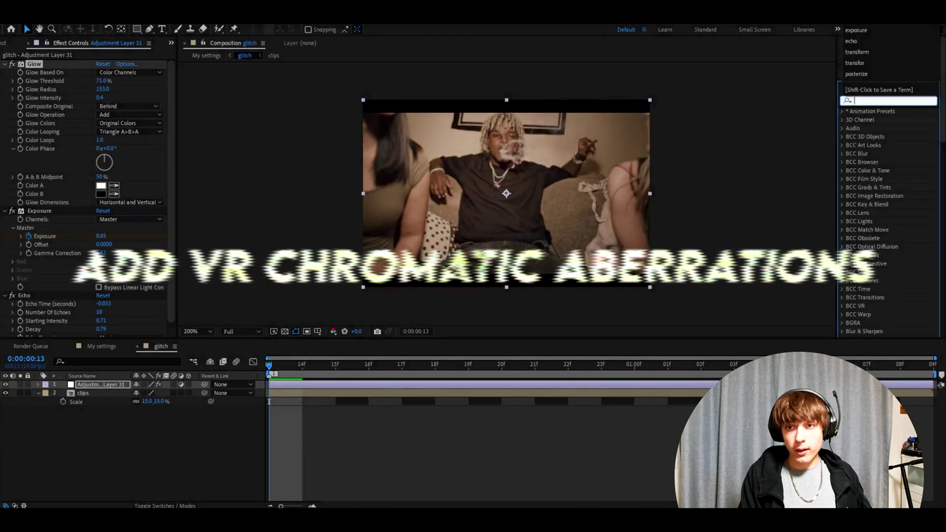
Apply VR Chromatic Aberrations with red -1.8, green -4.2, blue 2.5 and the Stereoscopic - Over/Under frame layout
type("vr ch")
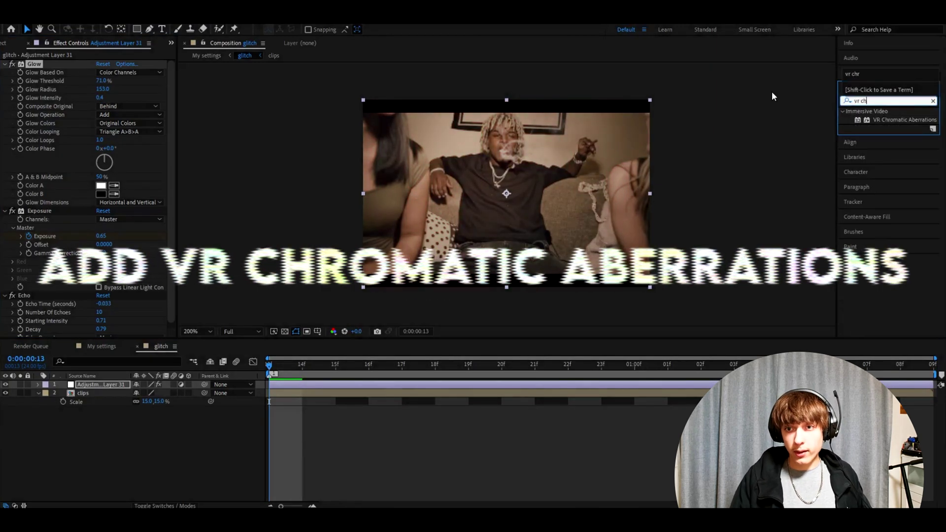
double_click(905, 120)
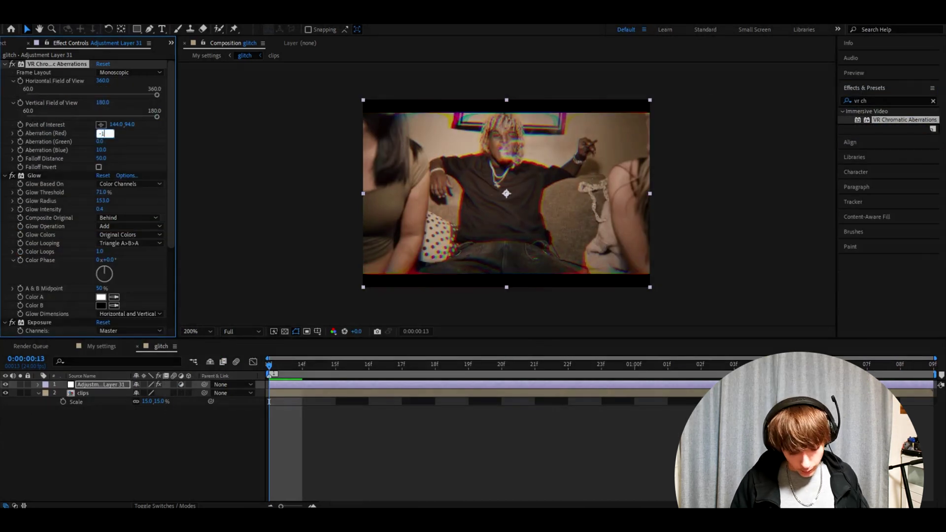
key("Tab")
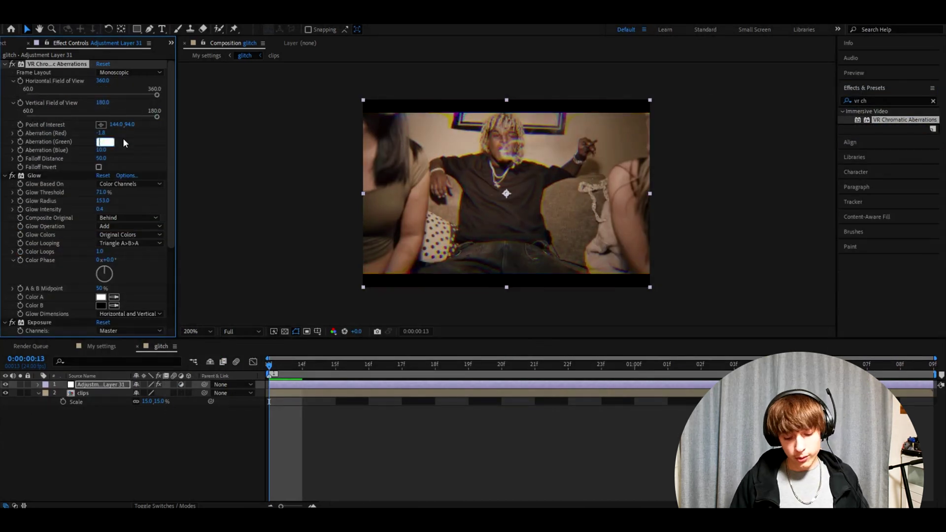
type("-4.2")
key("Tab")
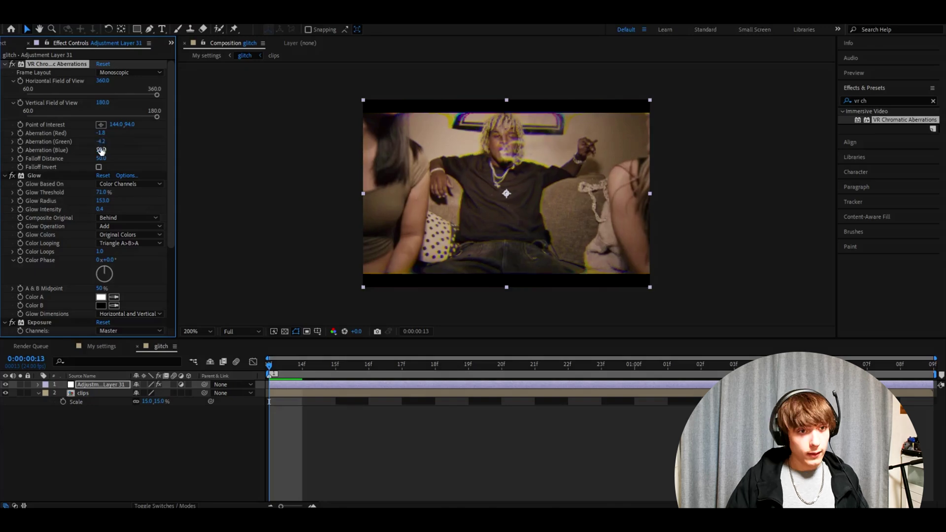
type("2.5")
key("Return")
left_click(123, 73)
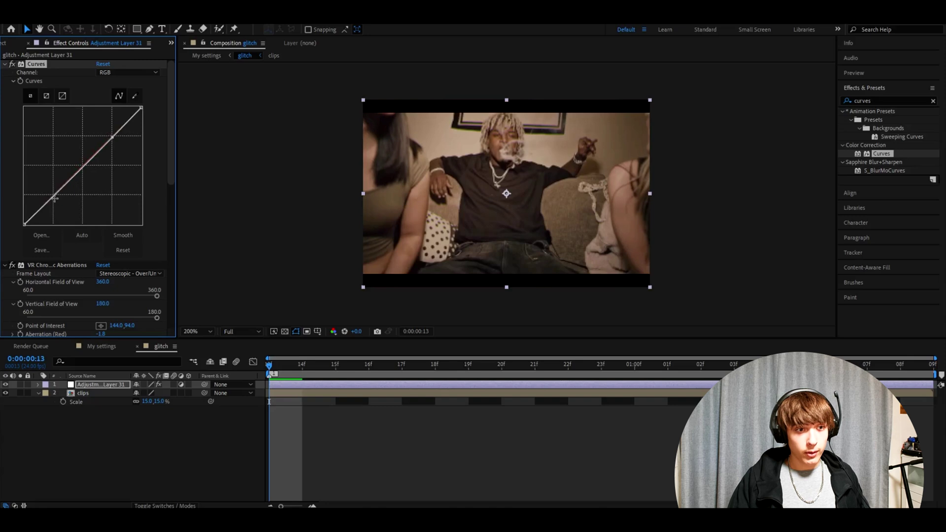
Shape the Curves effect's RGB curve into a slight S, lowering the shadows and raising the highlights
left_click_drag(52, 198, 53, 199)
left_click_drag(112, 138, 110, 135)
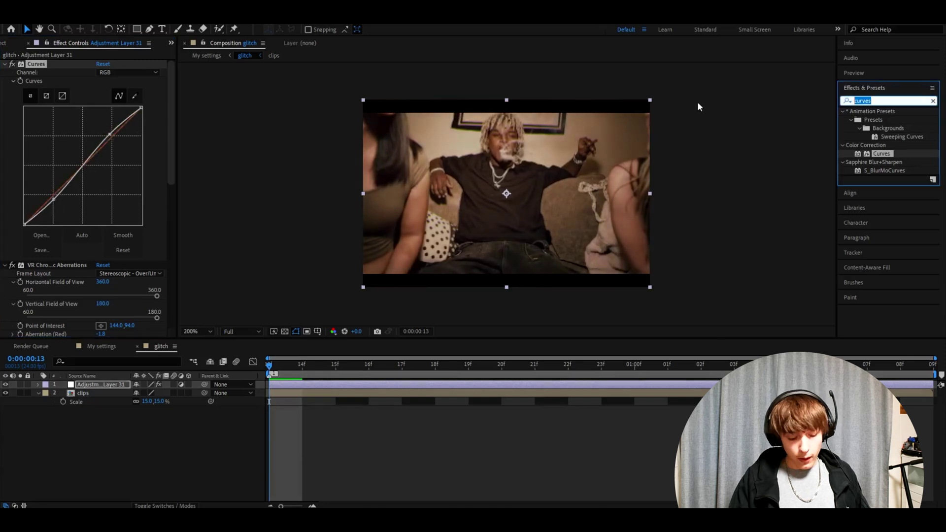
Apply Hue/Saturation above Curves on the adjustment layer with master saturation -59 and master lightness -10
type("hue")
left_click_drag(891, 179, 59, 64)
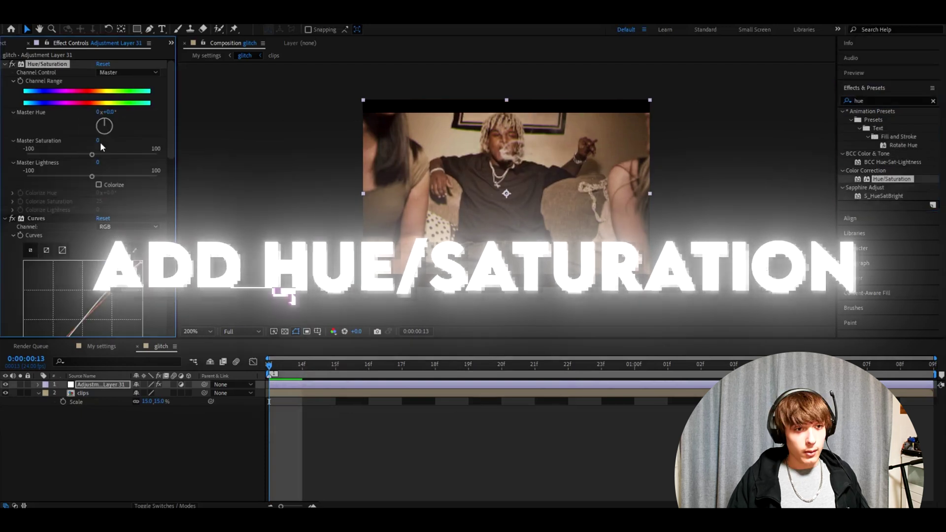
left_click(97, 141)
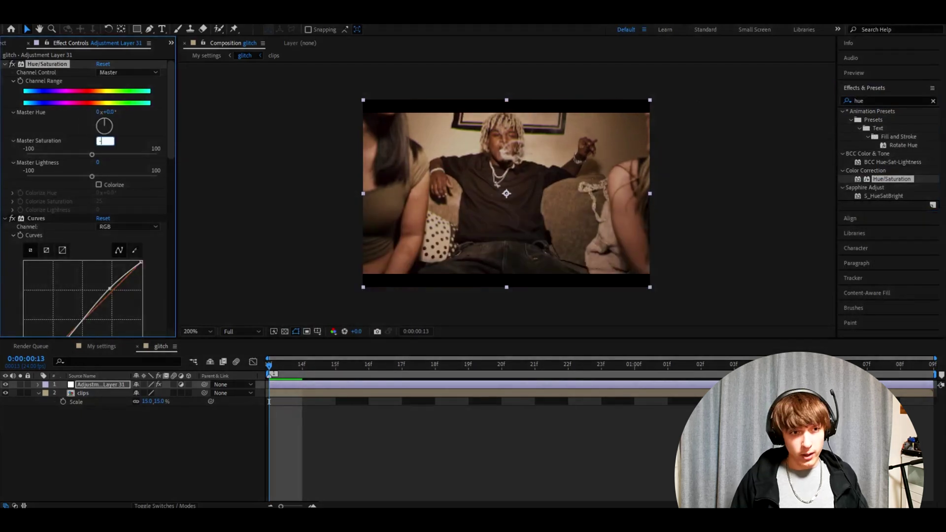
type("-59")
key("Tab")
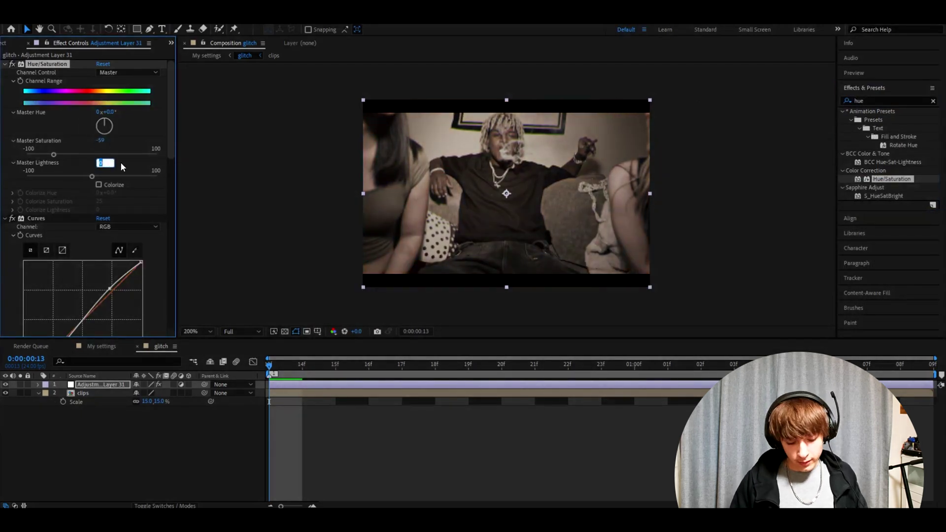
type("-10")
key("Return")
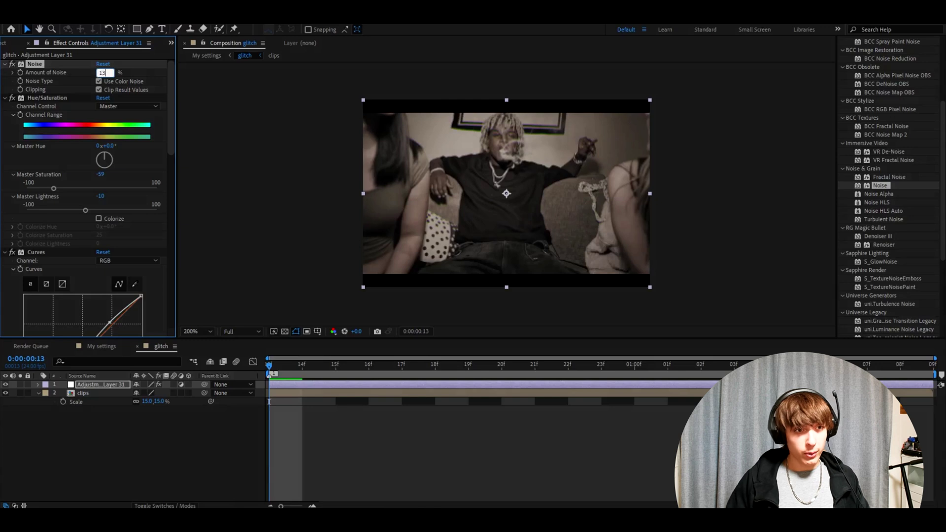
Set the Noise effect's amount to 13% and turn off Clip Result Values
key("Return")
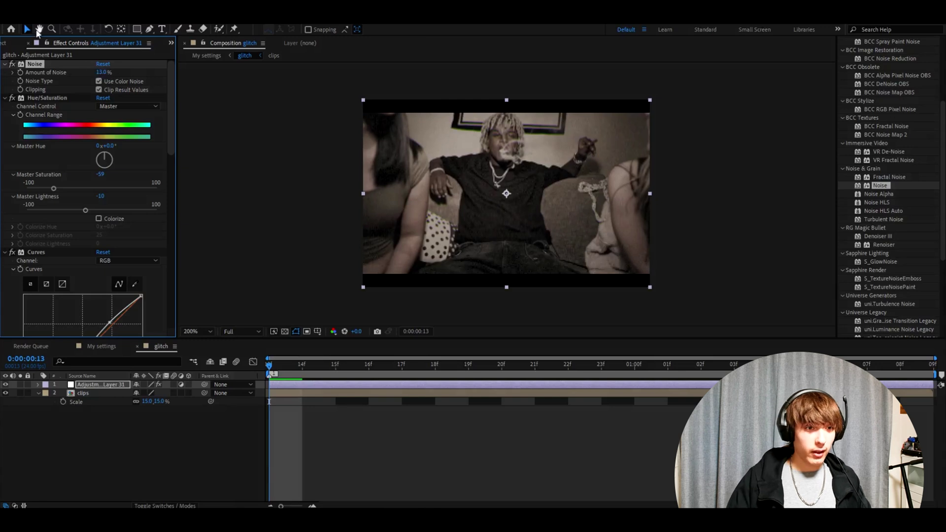
left_click(98, 90)
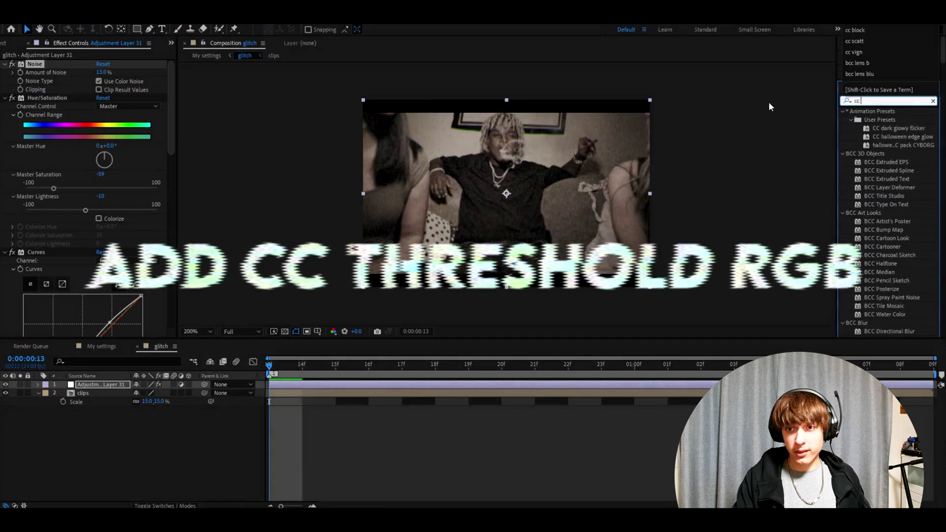
Apply CC Threshold RGB above Noise and blend it 88% with the original
type("th")
left_click_drag(887, 144, 90, 122)
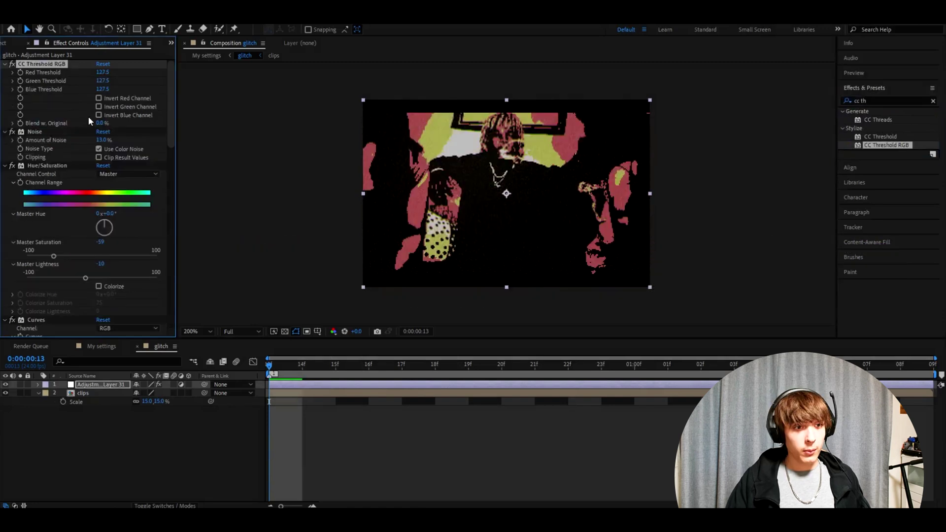
left_click(100, 124)
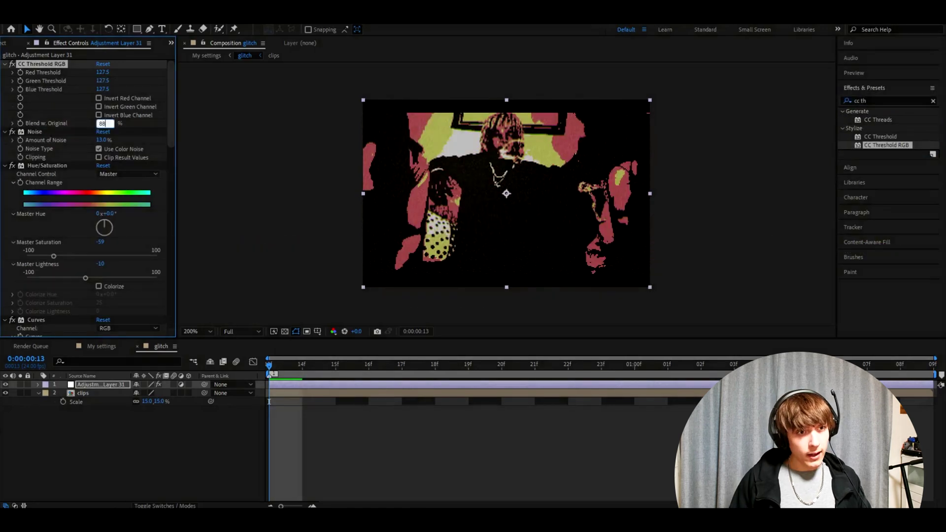
key("Return")
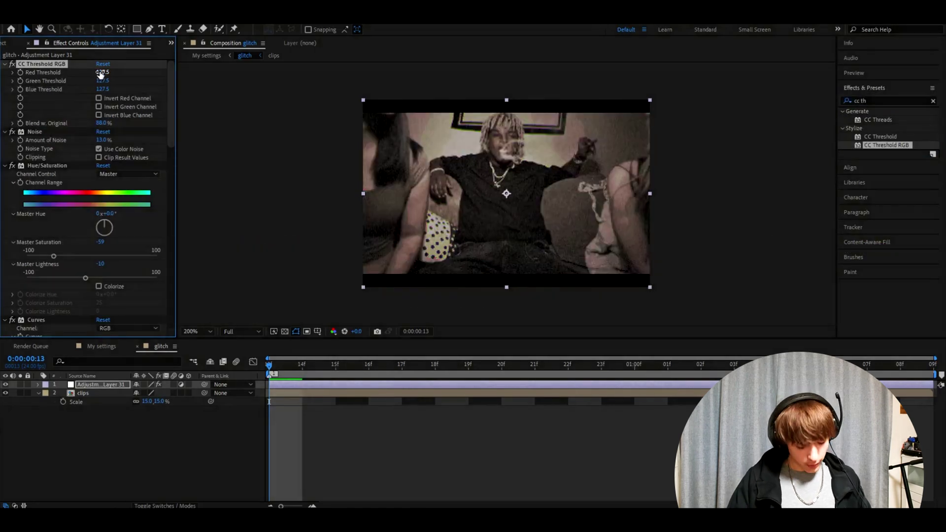
Set the CC Threshold RGB thresholds to 89.2 for red, 102 for green and 56.1 for blue
left_click(101, 72)
type("89.2")
left_click(105, 78)
type("102")
left_click(111, 90)
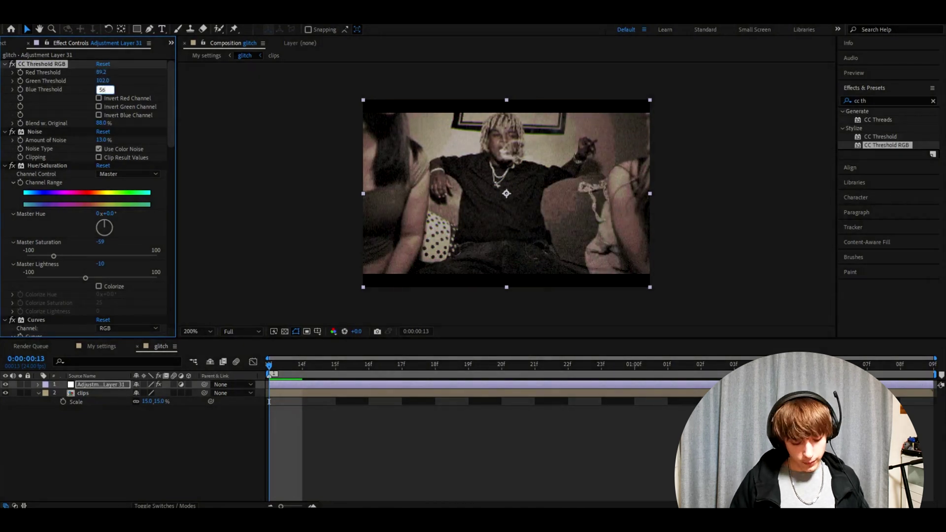
type("56.1")
key("Return")
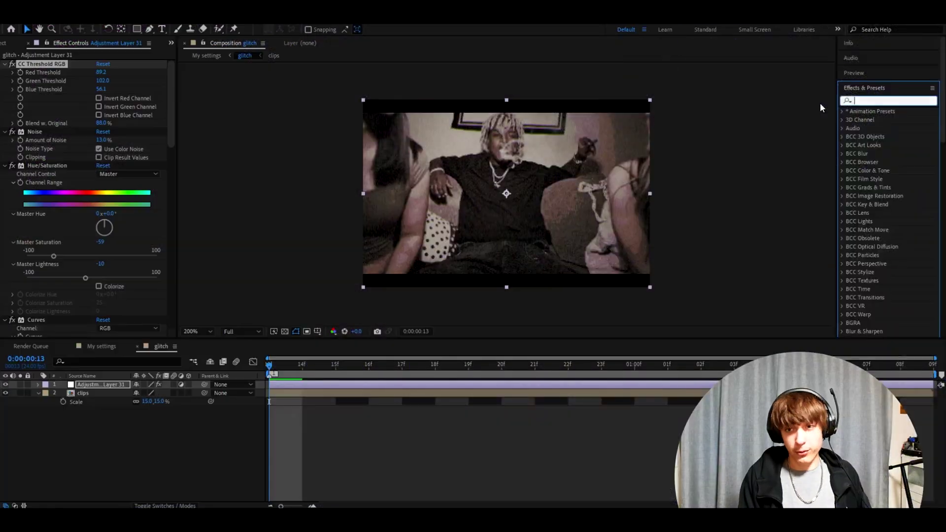
Apply omino colorizer above CC Threshold RGB and set its color to purple 6600FF
type("omino")
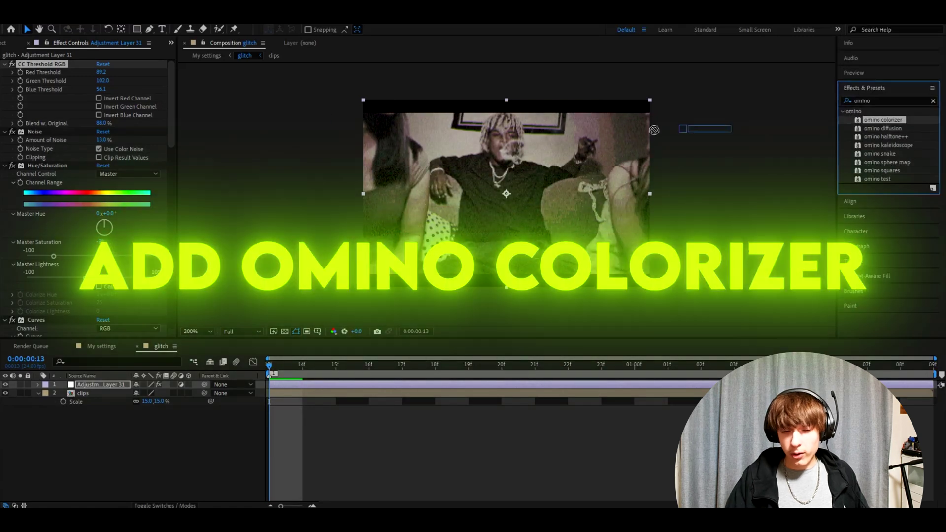
left_click_drag(882, 120, 43, 61)
left_click(101, 72)
left_click(430, 395)
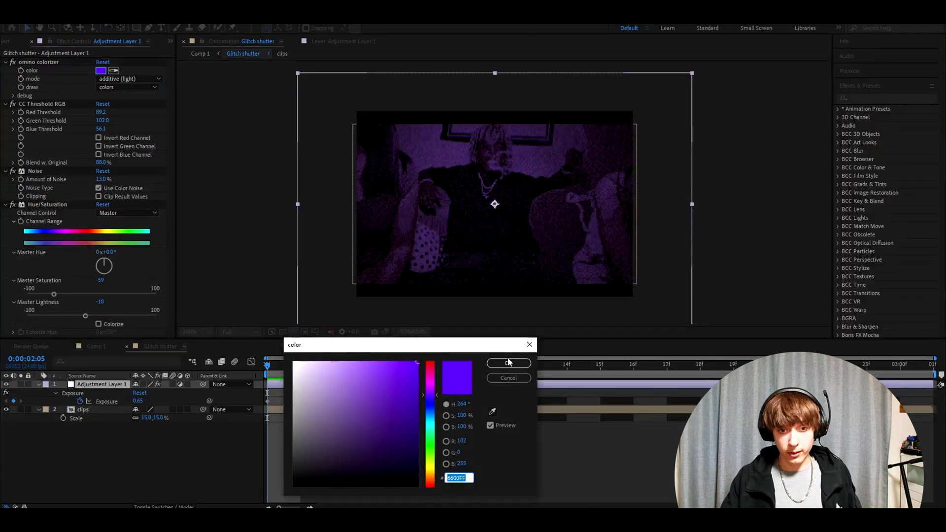
left_click(507, 365)
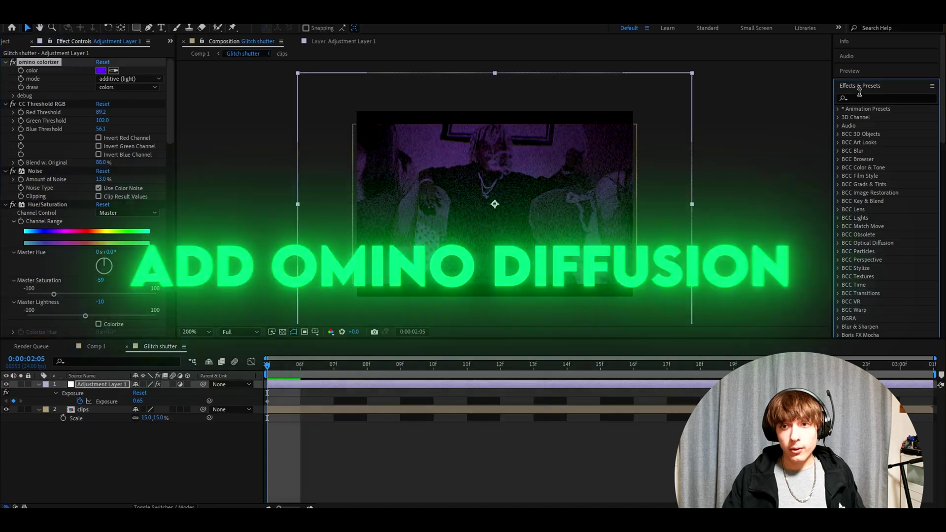
Apply omino diffusion above the colorizer and set its error across to 0
left_click(851, 97)
type("omino")
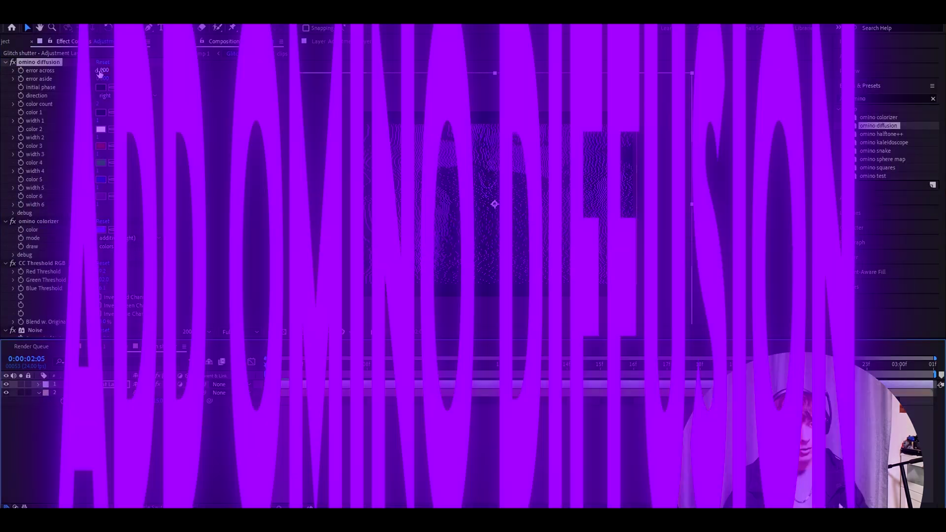
left_click(104, 70)
type("0")
key("Return")
Apply the Wave Warp effect above omino diffusion with the Noise wave type
left_click_drag(871, 98, 756, 98)
key("BackSpace")
type("wave w")
type("ar")
double_click(873, 117)
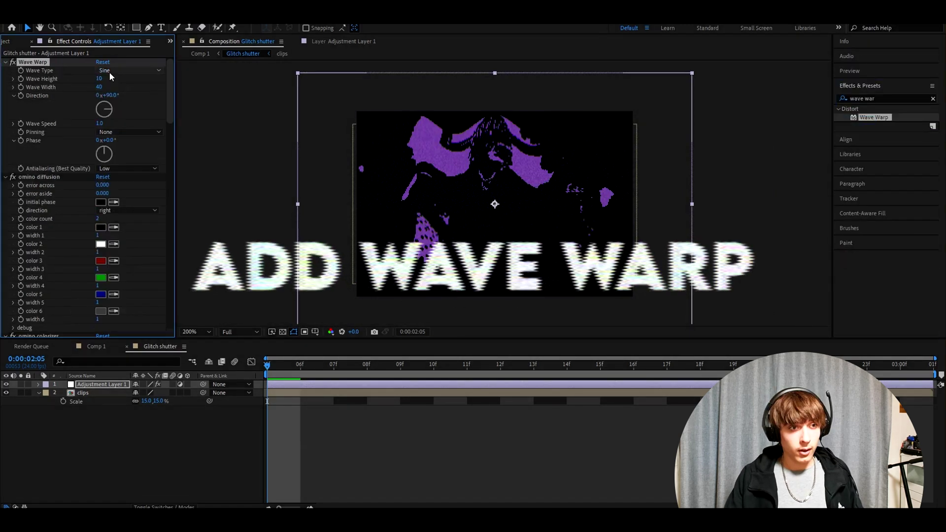
left_click(108, 72)
left_click(119, 157)
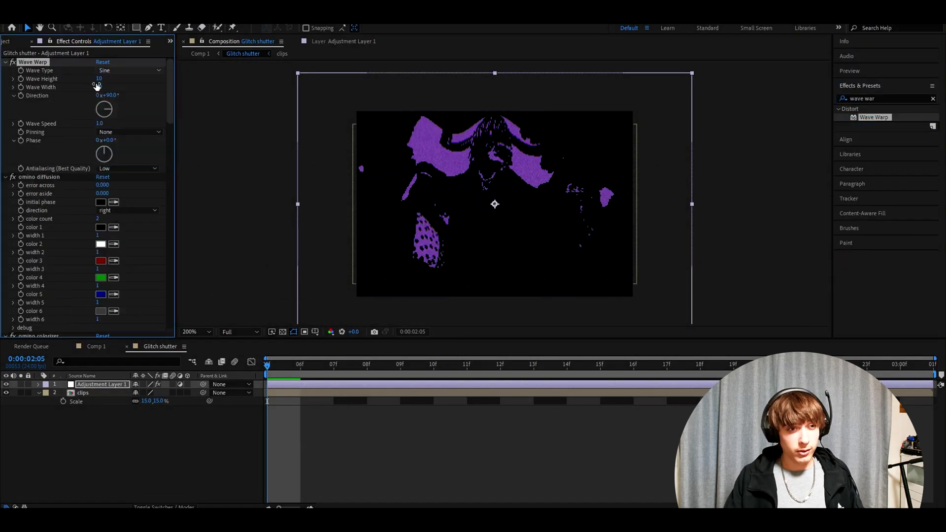
Set Wave Warp to wave height -1, wave width 34, direction 0° and Horizontal Edges pinning
left_click(105, 79)
type("-1")
key("Tab")
type("34")
key("Return")
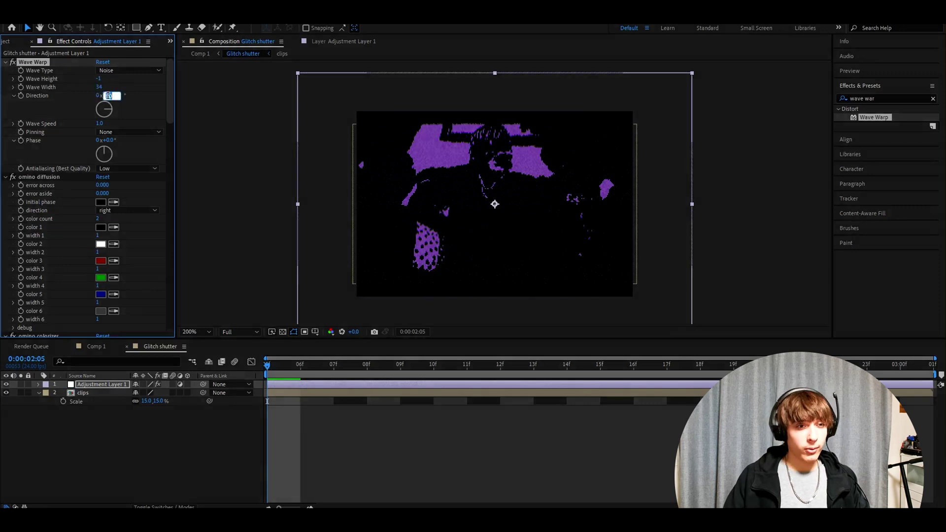
type("0")
key("Return")
left_click(108, 133)
left_click(133, 223)
Apply the Stylize Mosaic effect with 400 horizontal blocks, 400 vertical blocks and Sharp Colors on
key("ctrl+5")
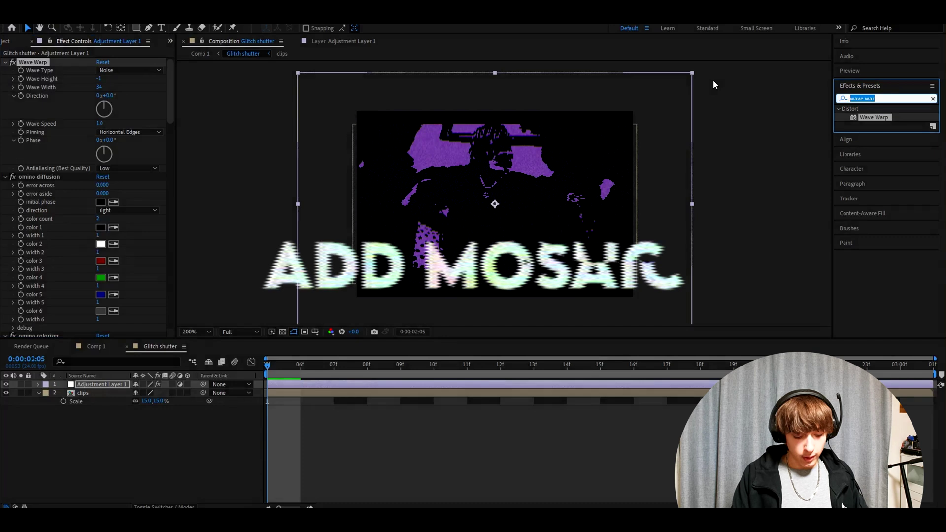
type("mosaic")
double_click(868, 201)
left_click(104, 71)
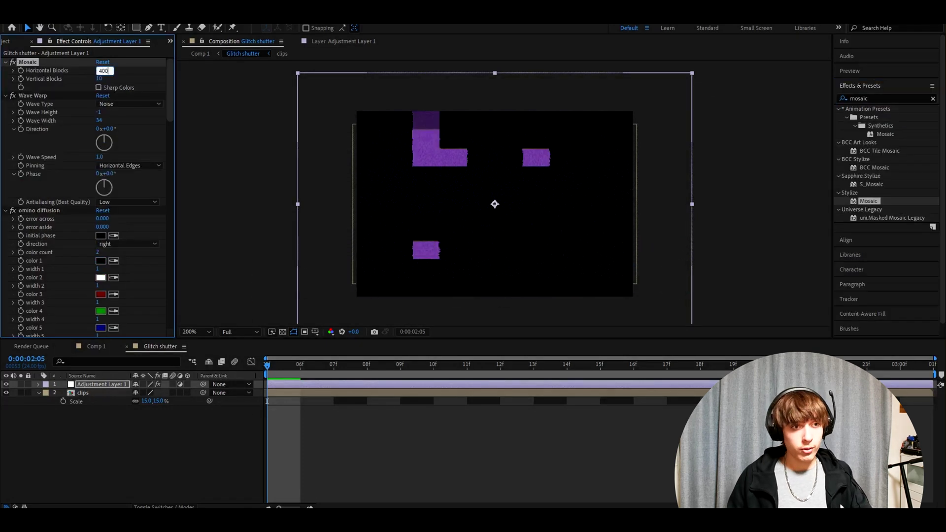
type("400")
key("Return")
left_click(104, 79)
type("400")
key("Return")
Apply the Sharpen effect above Mosaic with a sharpen amount of 20
left_click(838, 98)
type("sharpe")
left_click_drag(878, 134, 59, 64)
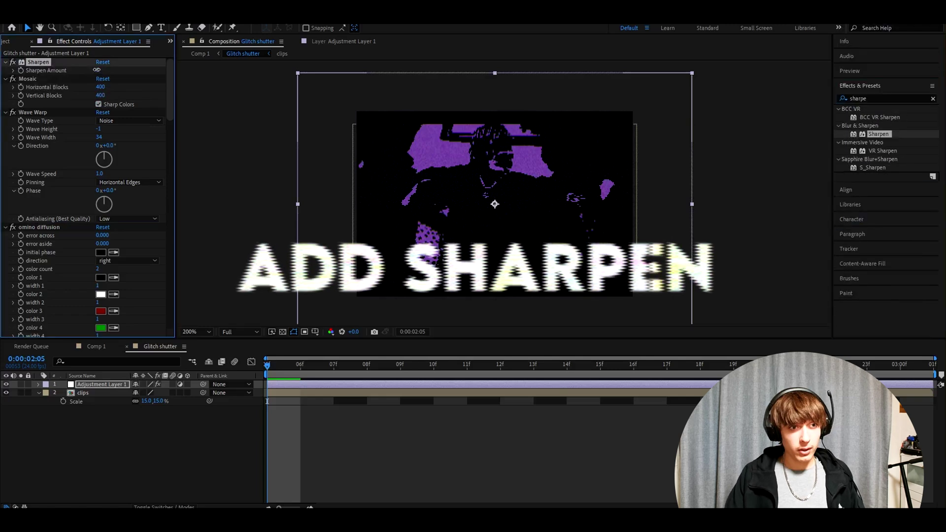
left_click(101, 70)
type("20")
key("Return")
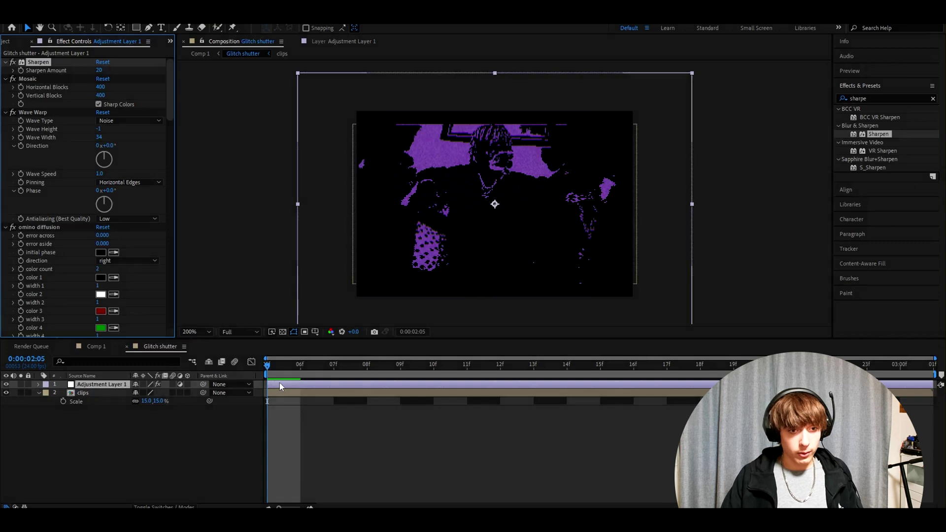
Reveal the adjustment layer's Exposure keyframes and add keyframes of 1.52 at 0:00:02:06 and 0.65 at 0:00:02:07
left_click(279, 382)
key("u")
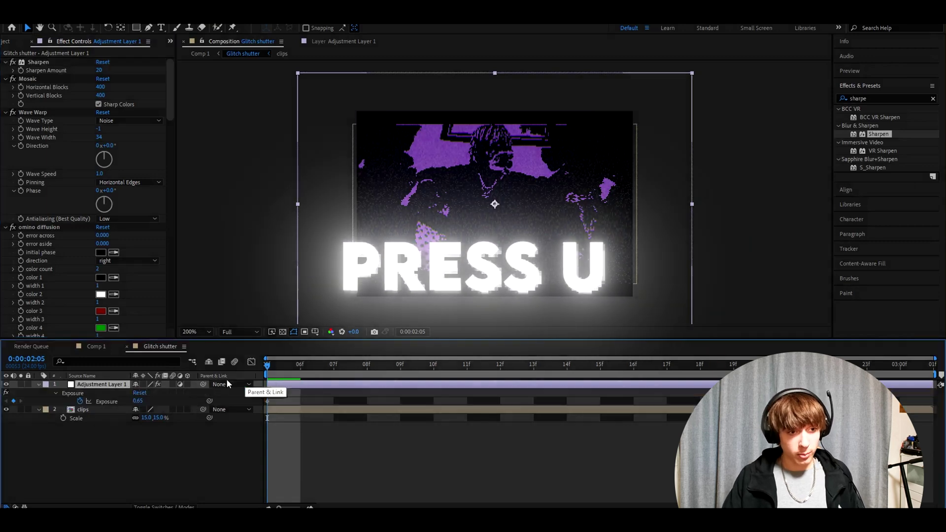
left_click(301, 369)
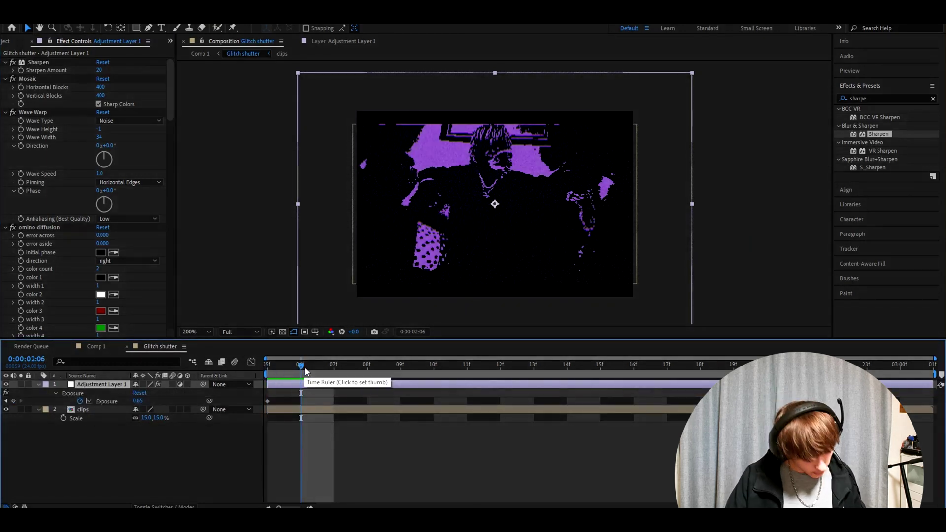
left_click(138, 403)
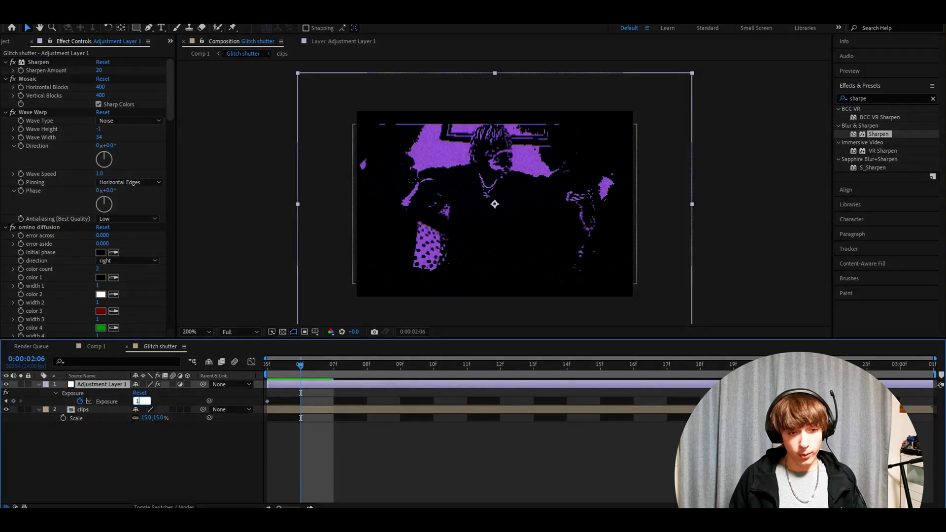
type("1.52")
key("Return")
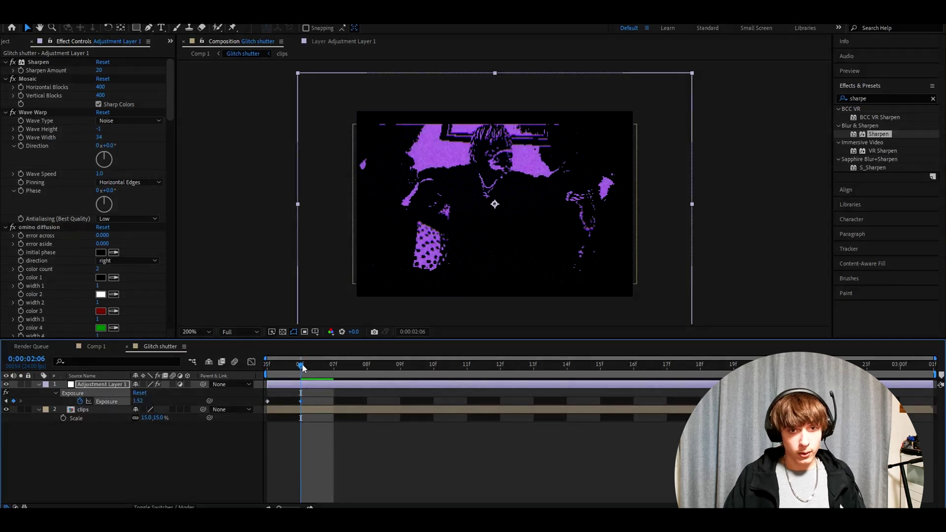
left_click(341, 369)
left_click(137, 401)
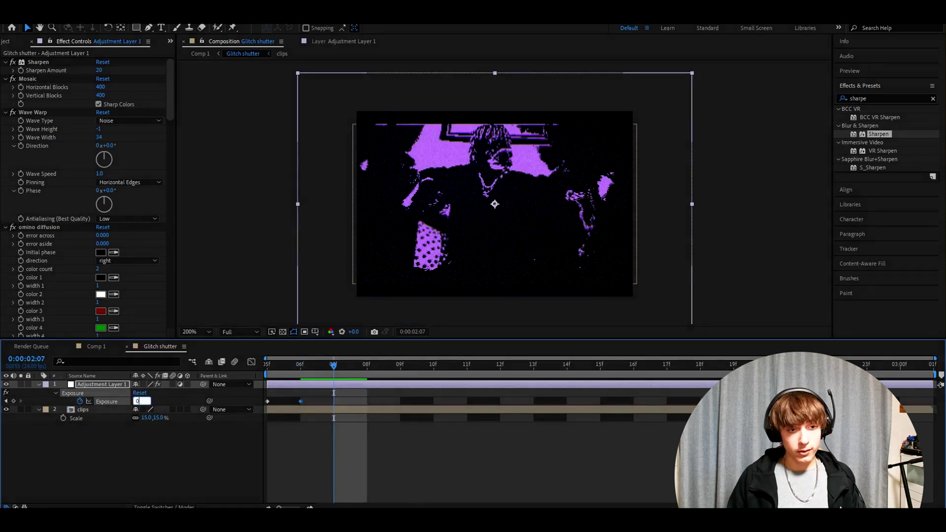
Add a loopOut() expression to the Exposure property and return the playhead to the layer's start
left_click(78, 401, "alt")
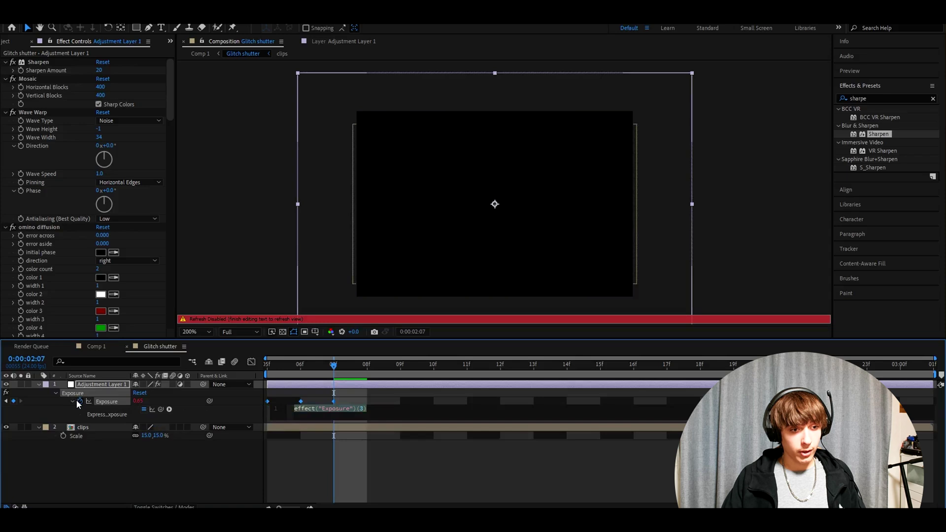
type("loop")
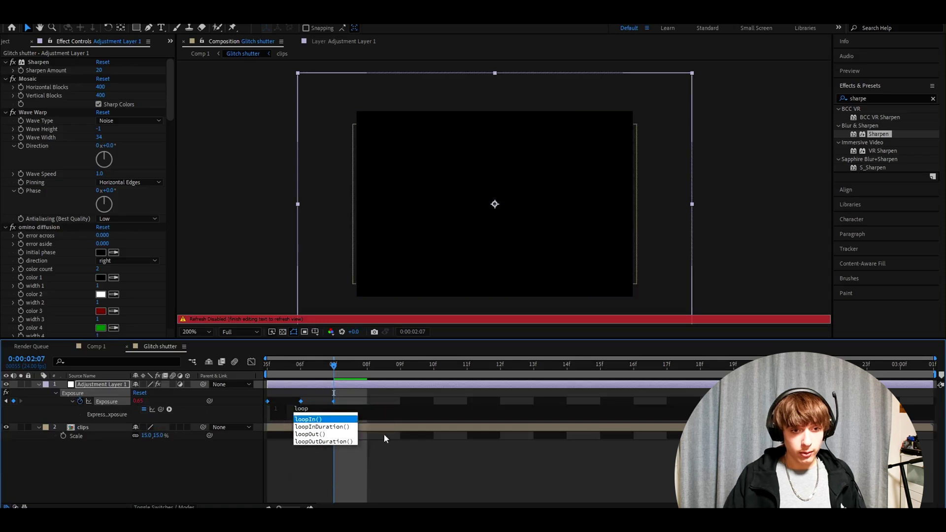
left_click(308, 435)
left_click(308, 434)
left_click_drag(351, 367, 245, 377)
Save all the effects and Exposure keyframes as the animation preset "Glitch shutter 288x188.ffx" in the glitch shutter folder
left_click(39, 63)
key("ctrl+a")
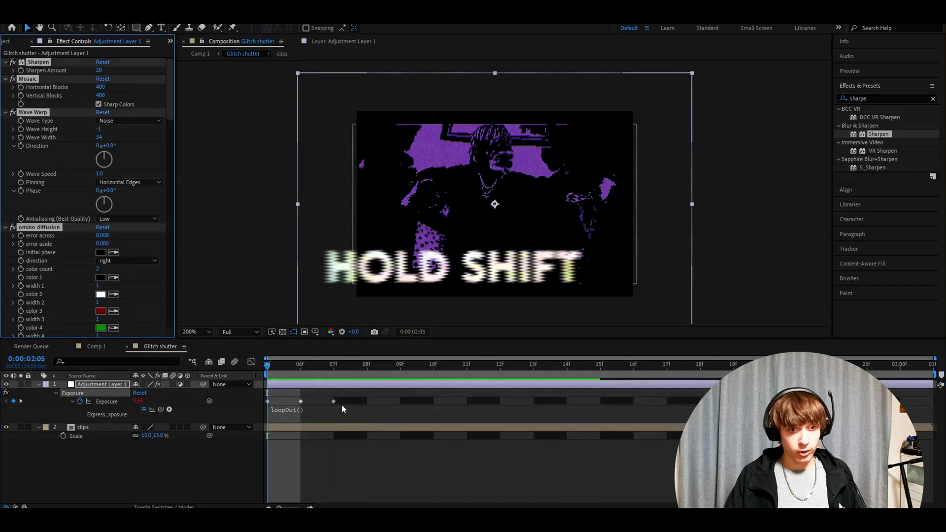
left_click_drag(345, 400, 257, 401)
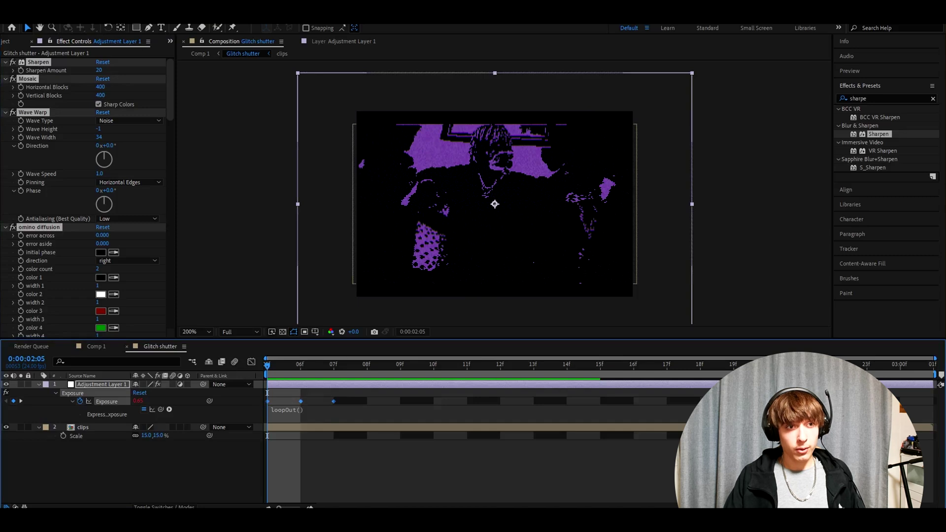
left_click(129, 17)
left_click(143, 27)
left_click_drag(586, 182, 399, 133)
right_click(691, 215)
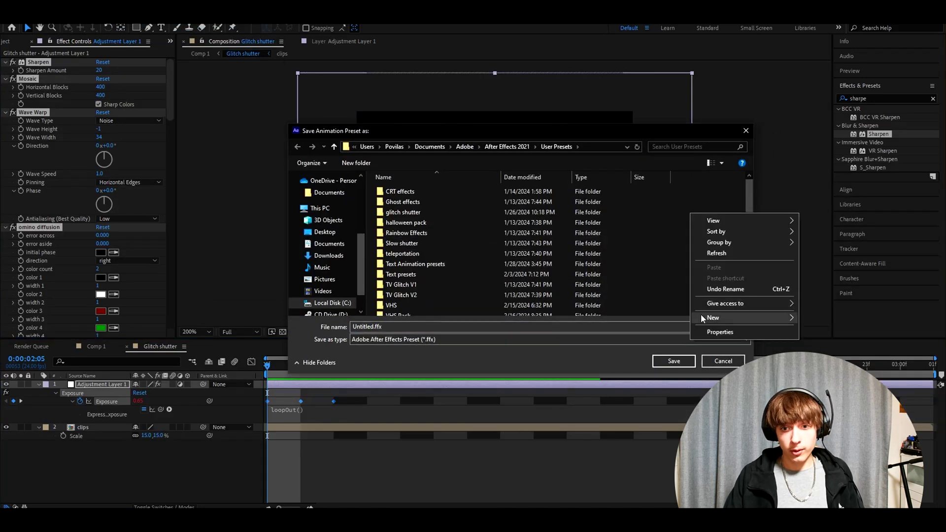
left_click(639, 246)
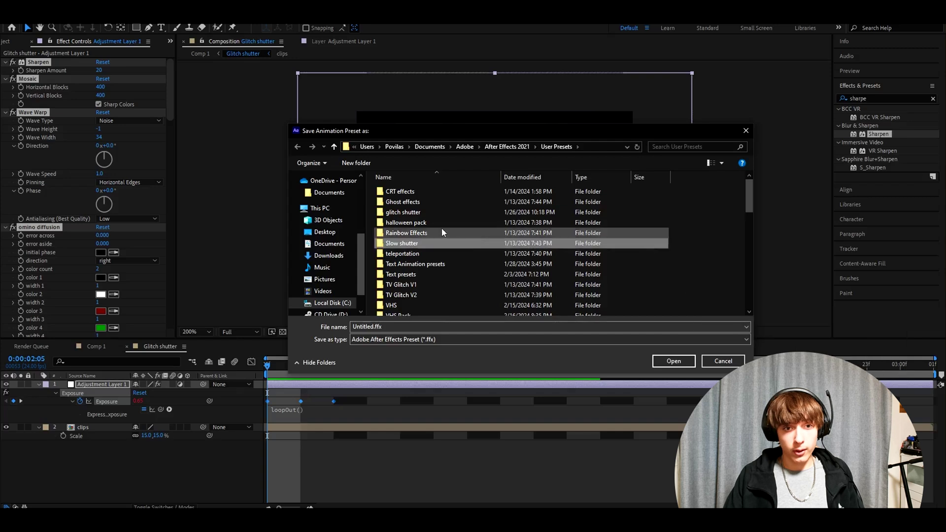
double_click(403, 212)
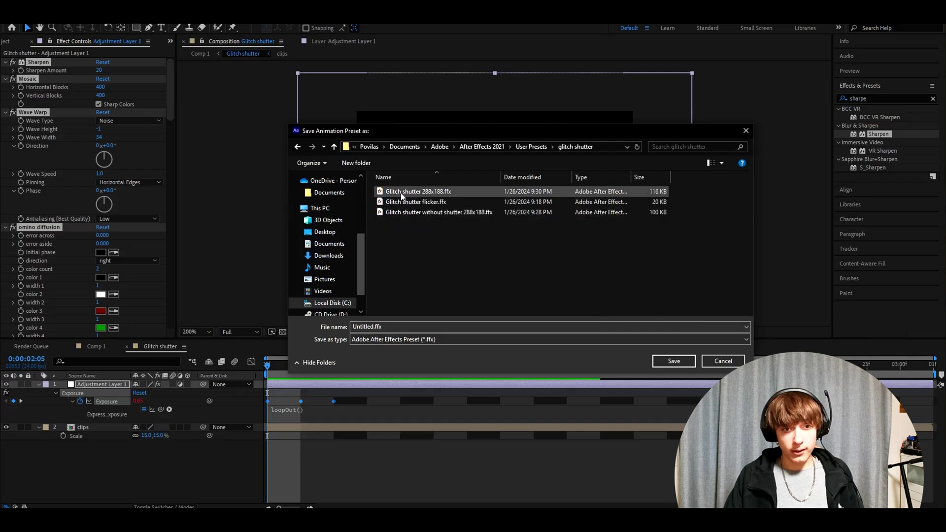
left_click(392, 193)
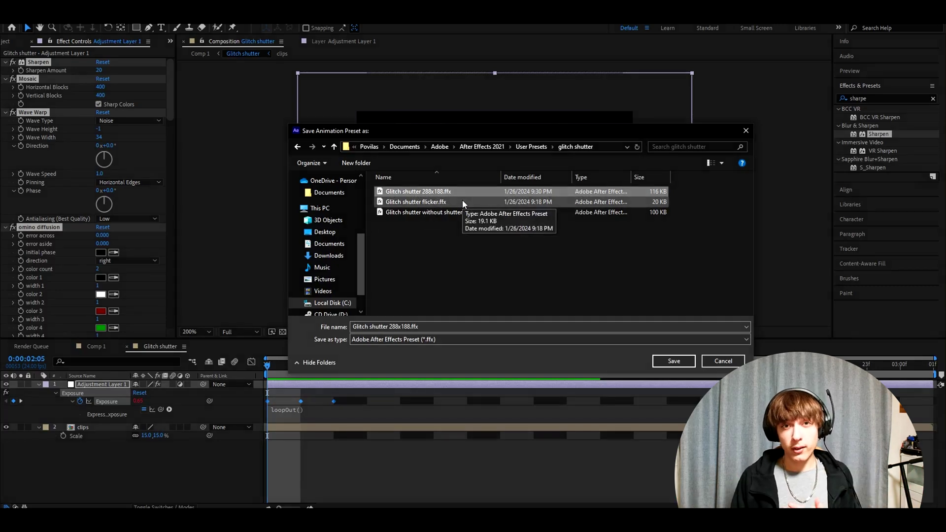
left_click(665, 364)
Return to Comp 1 and scale the Glitch shutter layer up to 688% so it fills the frame
left_click(96, 346)
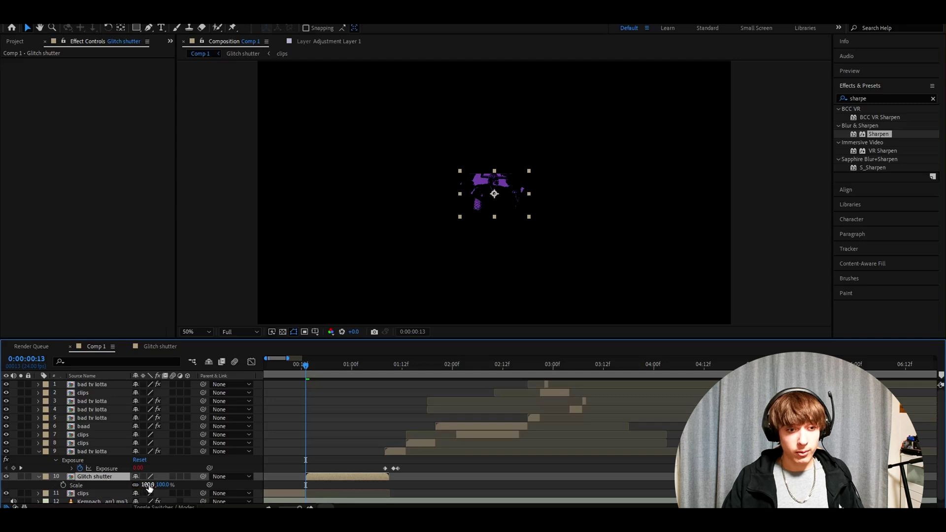
left_click_drag(148, 487, 447, 494)
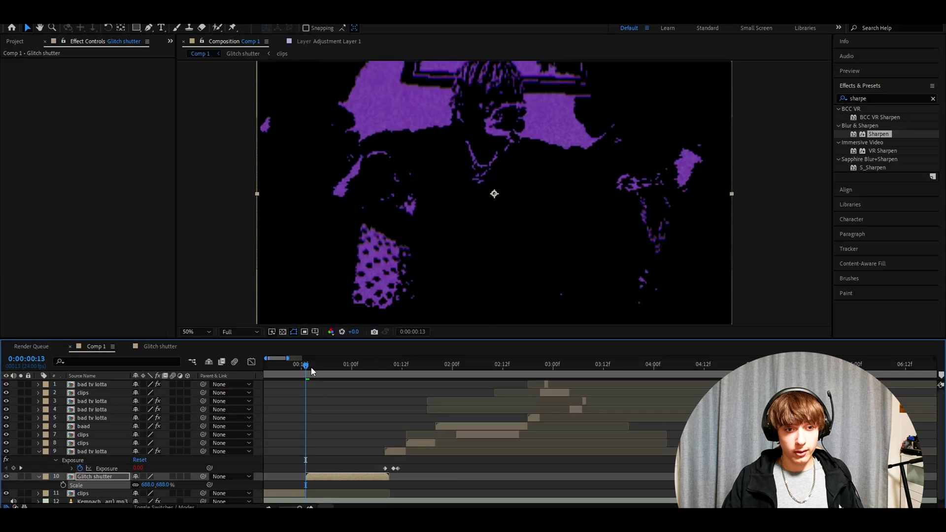
Apply the Color Correction Exposure effect to the Glitch shutter layer and start keyframing its Exposure at 0:00:00:13
left_click(882, 99)
type("exp")
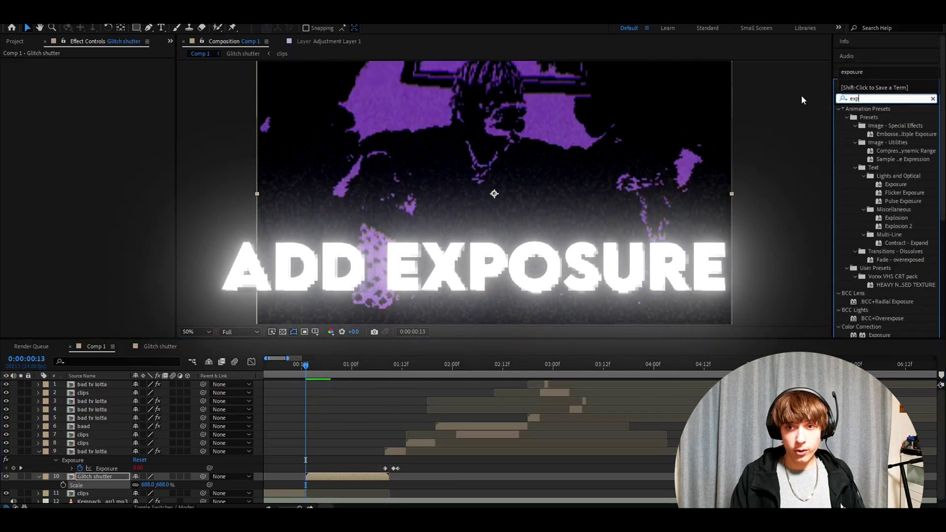
type("osure")
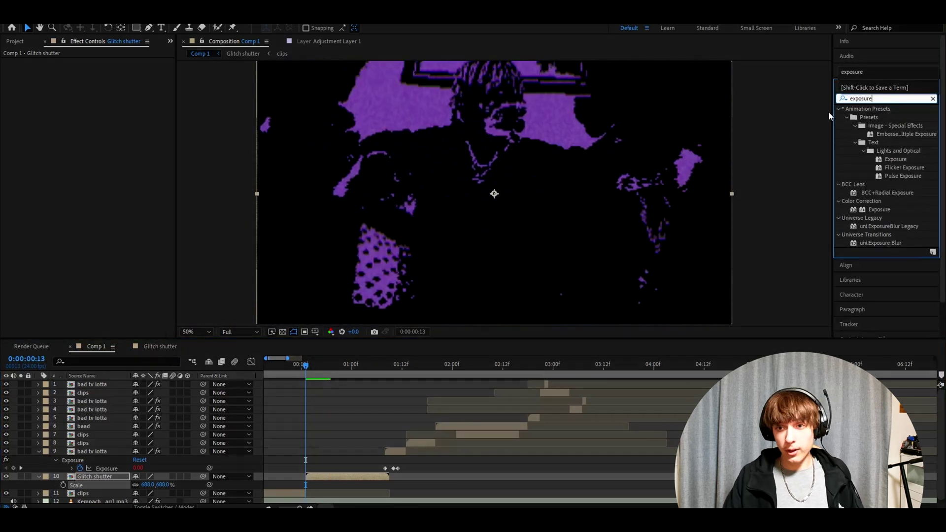
double_click(877, 210)
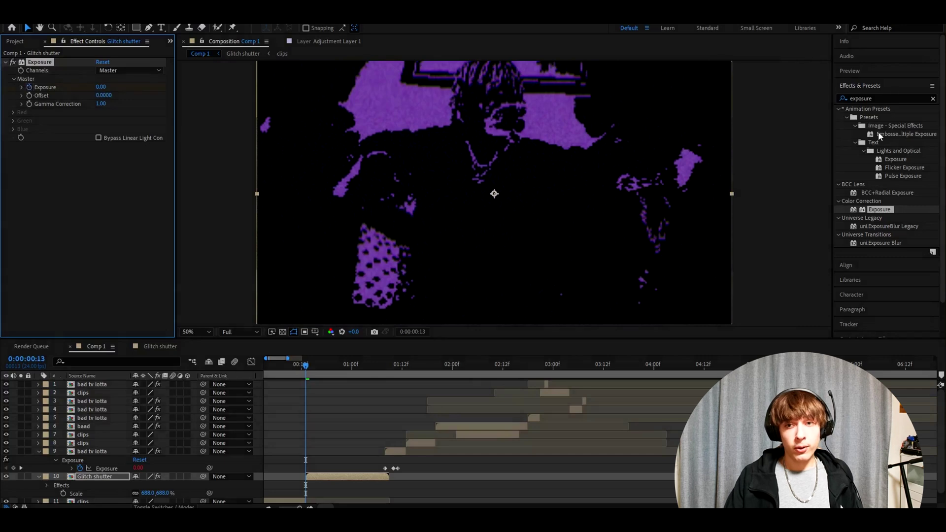
Add the Posterize Time effect above Exposure and set its frame rate to 8
left_click(882, 99)
type("posteriz")
left_click(100, 70)
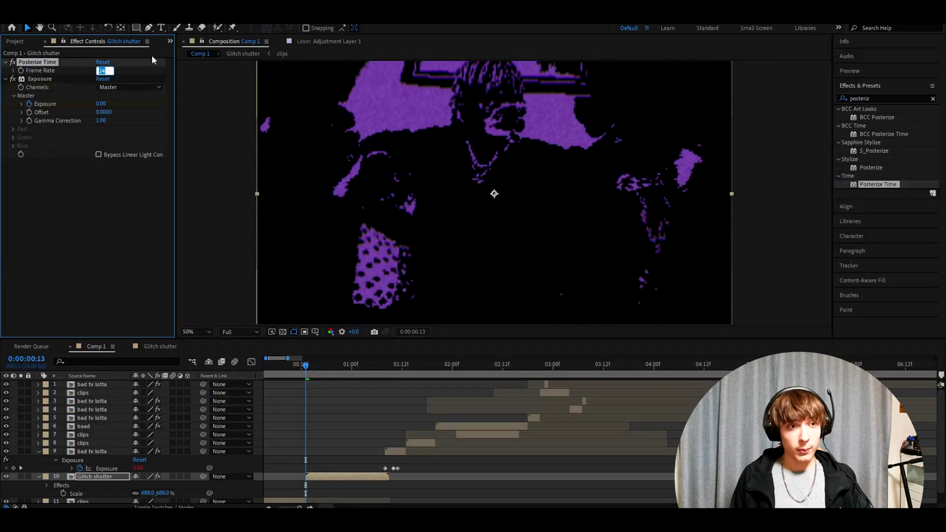
type("8")
key("Return")
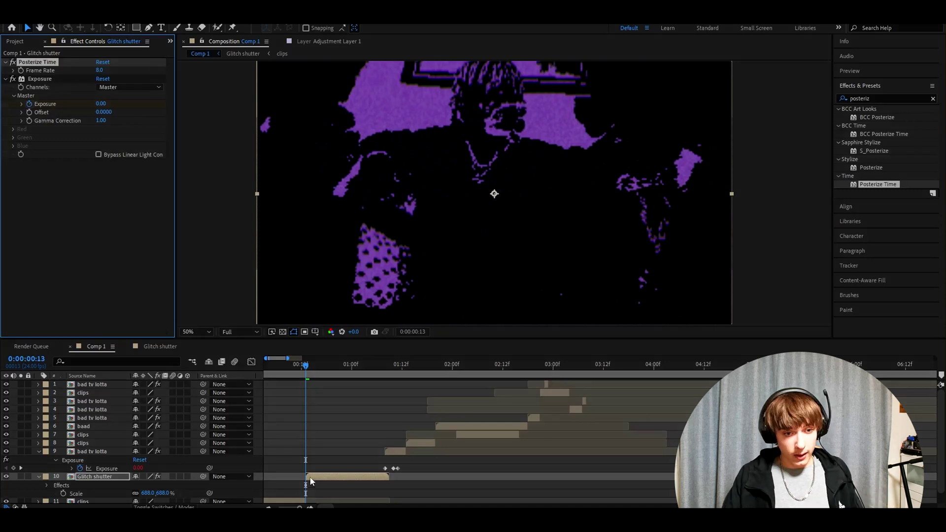
Reveal the Glitch shutter layer's Exposure keyframes and add keyframes of 2.92 at 0:00:00:15 and -0.55 at 0:00:00:16
left_click(93, 477)
key("u")
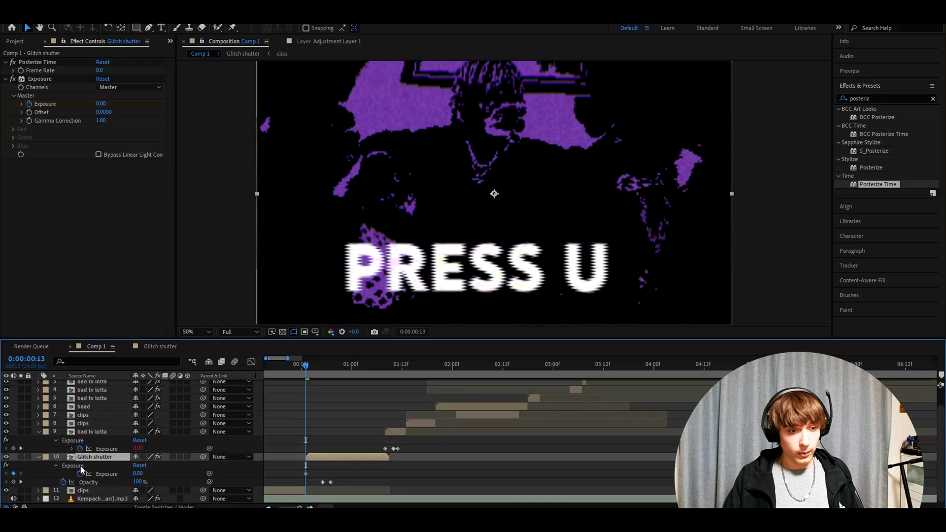
left_click(74, 465)
left_click(310, 366)
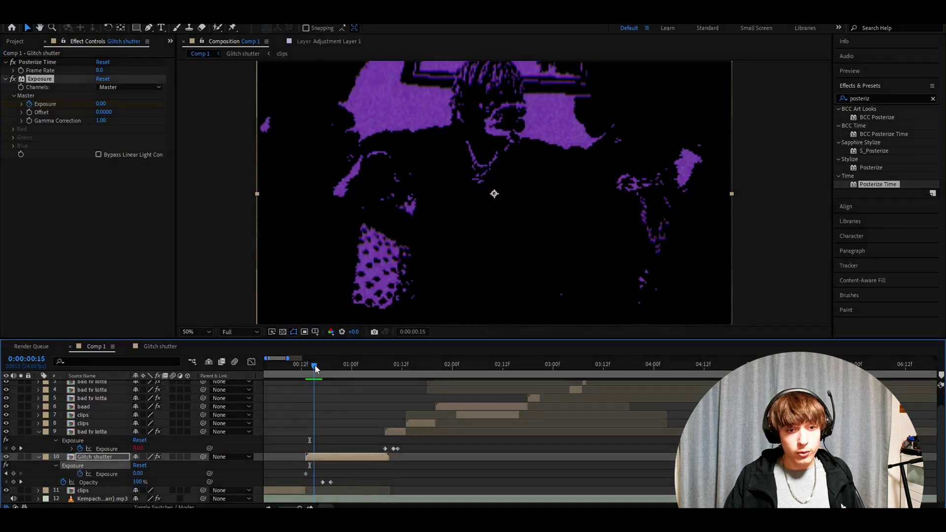
scroll(285, 425, "up", 4)
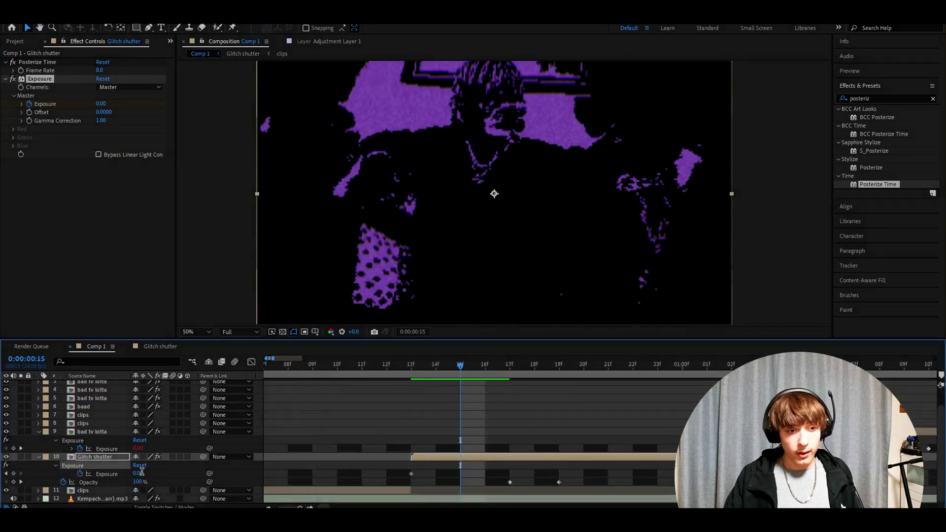
type("2.92")
key("Return")
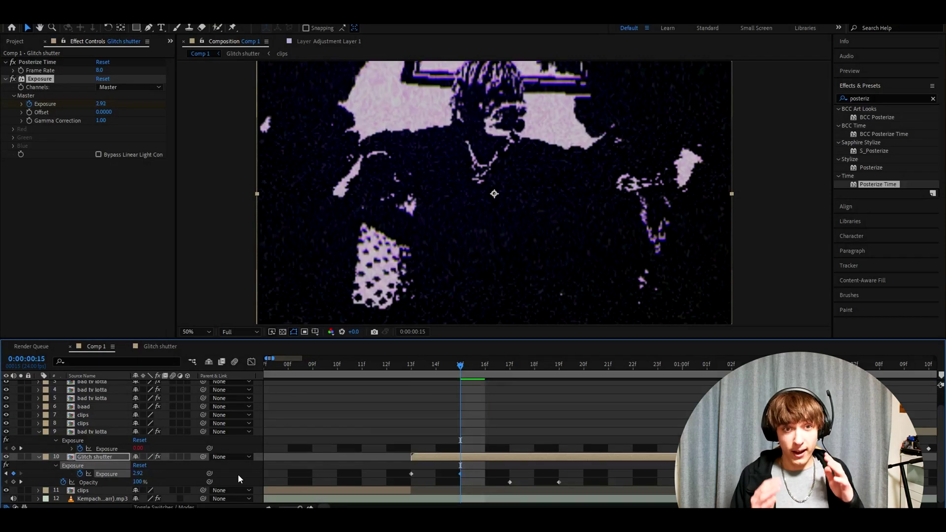
left_click(484, 367)
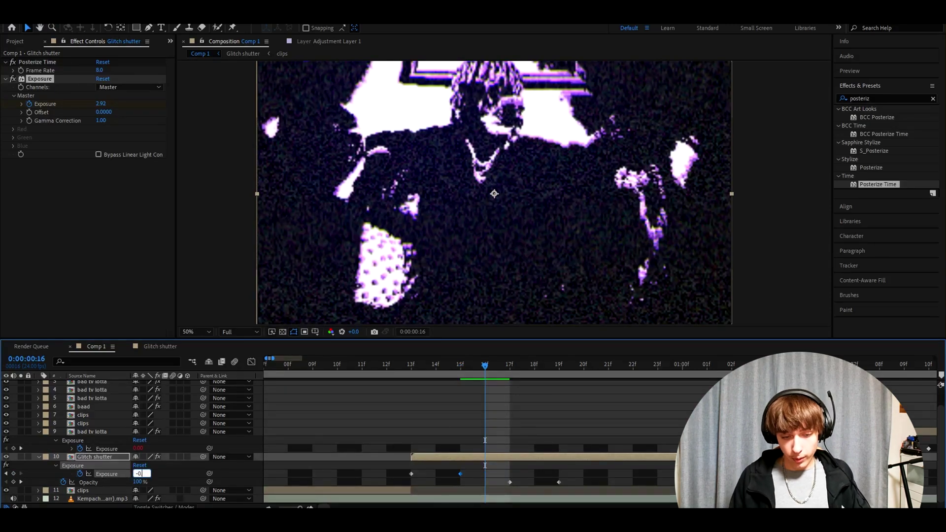
key("Return")
mouse_move(485, 369)
left_mouse_down()
mouse_move(427, 374)
mouse_move(481, 373)
left_mouse_up()
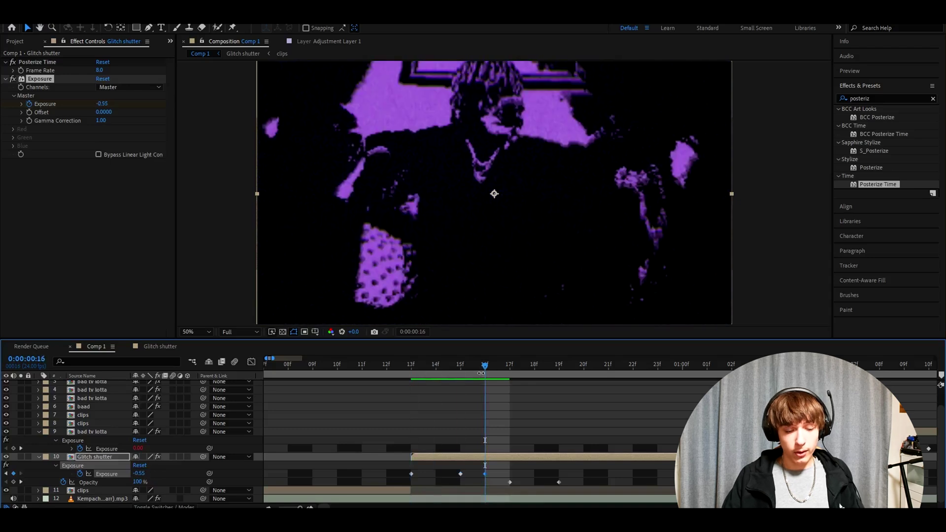
Add a loopOut() expression to the Glitch shutter layer's Exposure property
left_click(80, 475, "alt")
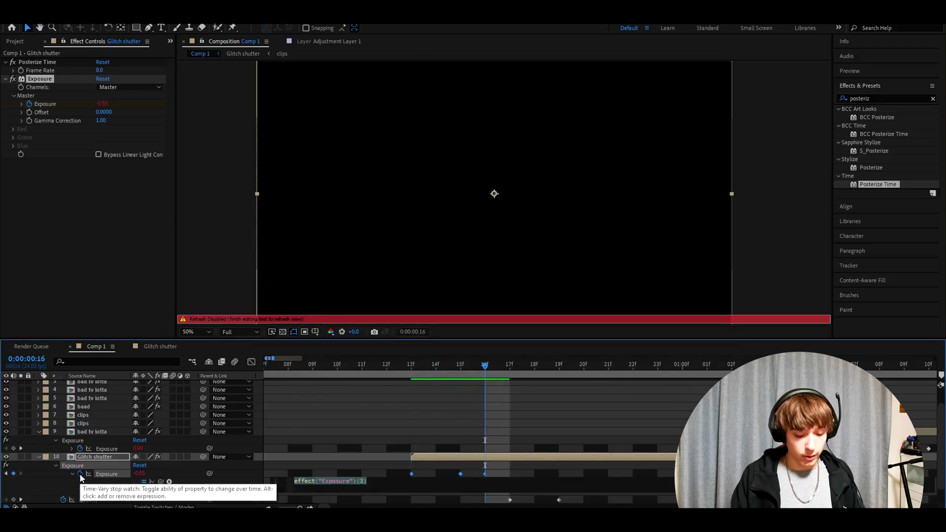
left_click(169, 482)
left_click(429, 433)
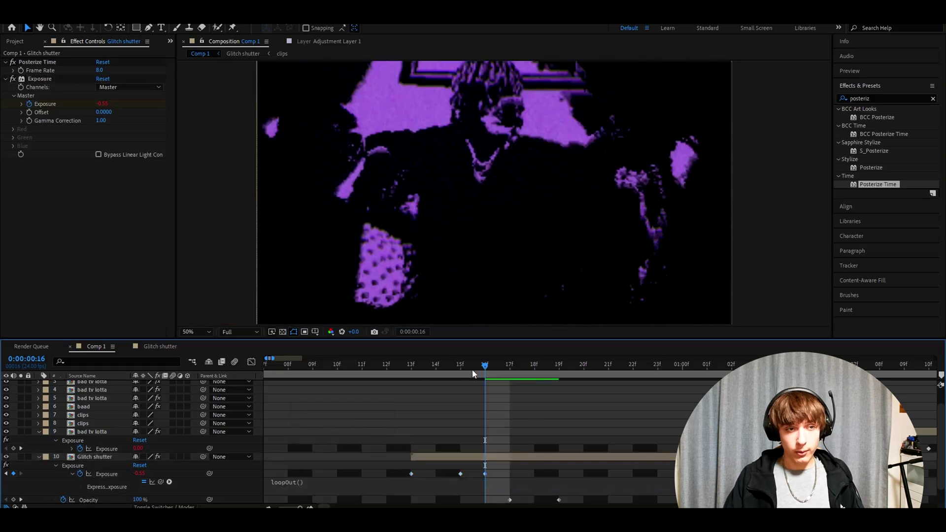
Try to save Posterize Time, Exposure and the Exposure keyframes as an animation preset in the glitch shutter folder
left_click(40, 63)
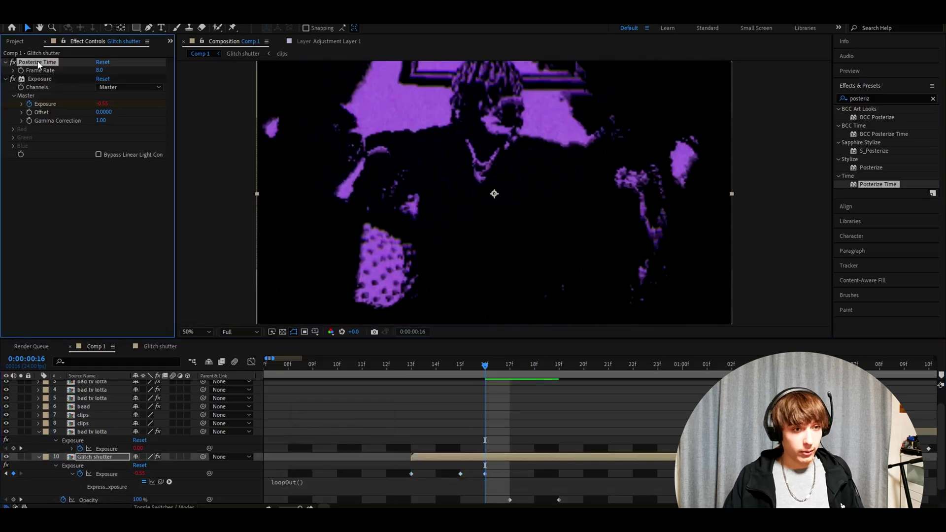
key("ctrl+a")
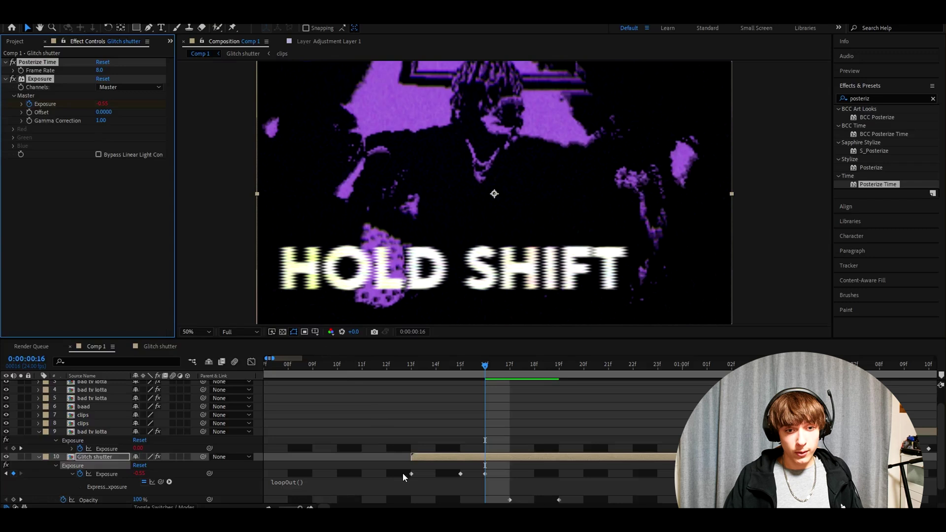
left_click_drag(404, 473, 510, 478)
left_click(135, 20)
left_click(197, 30)
double_click(403, 212)
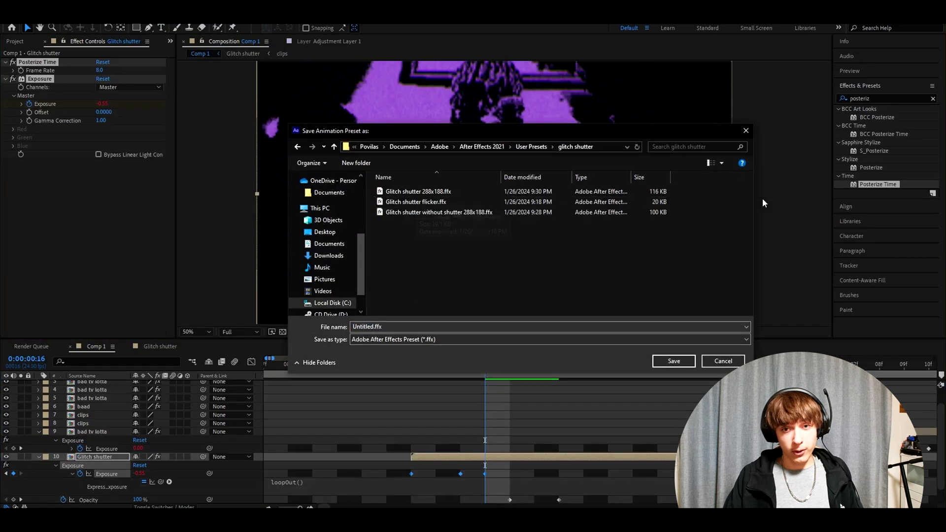
left_click(746, 131)
Pre-compose the clips layer that starts at 0:00:01:20, moving all attributes into the new composition clips Comp 2
left_click_drag(483, 367, 408, 369)
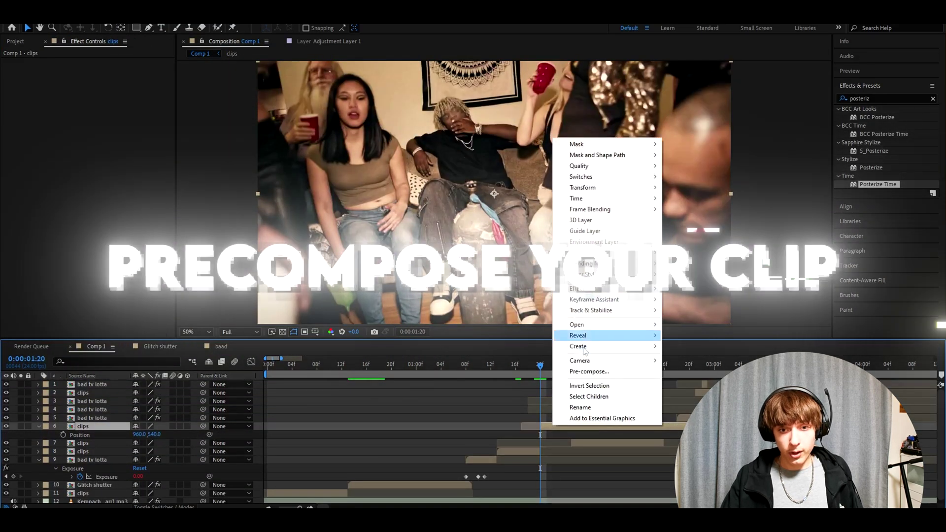
left_click(574, 372)
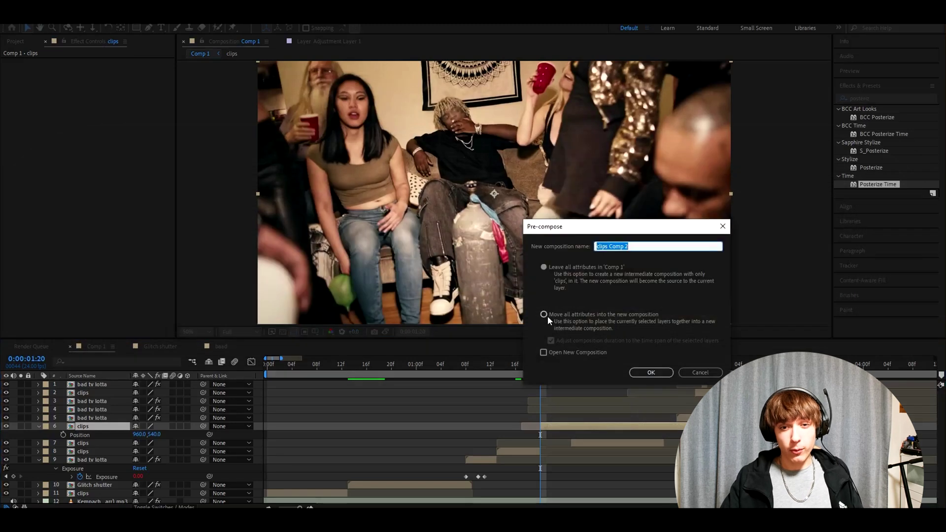
left_click(548, 315)
left_click(646, 373)
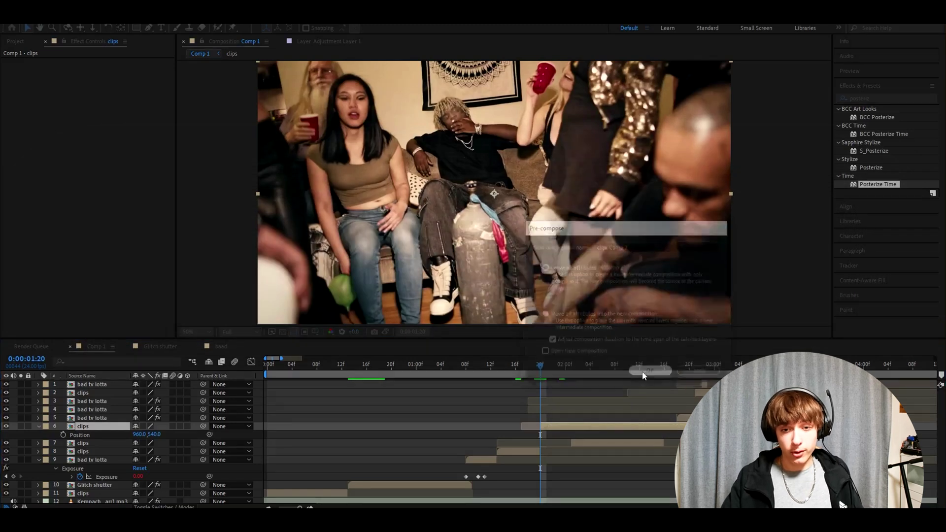
Open clips Comp 2 and set its composition size to 288 x 188 px
double_click(547, 424)
left_click(51, 19)
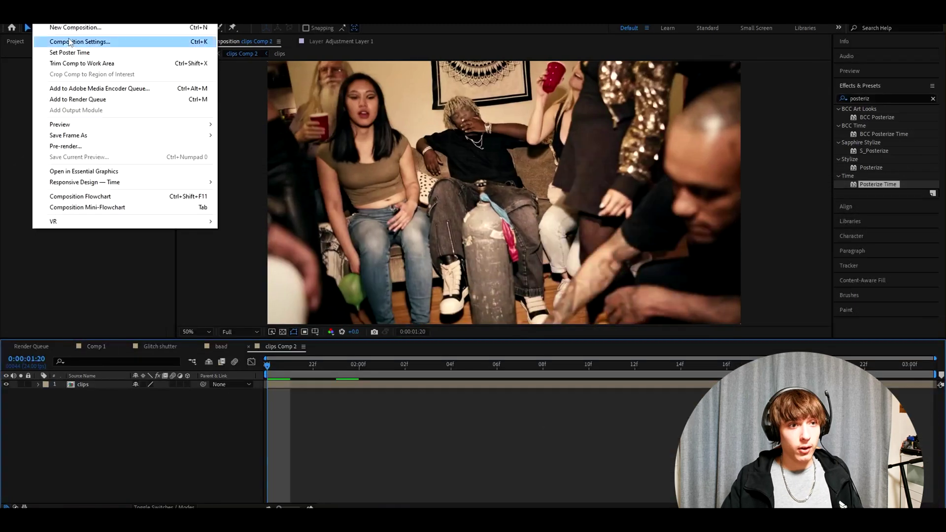
left_click(70, 42)
type("8")
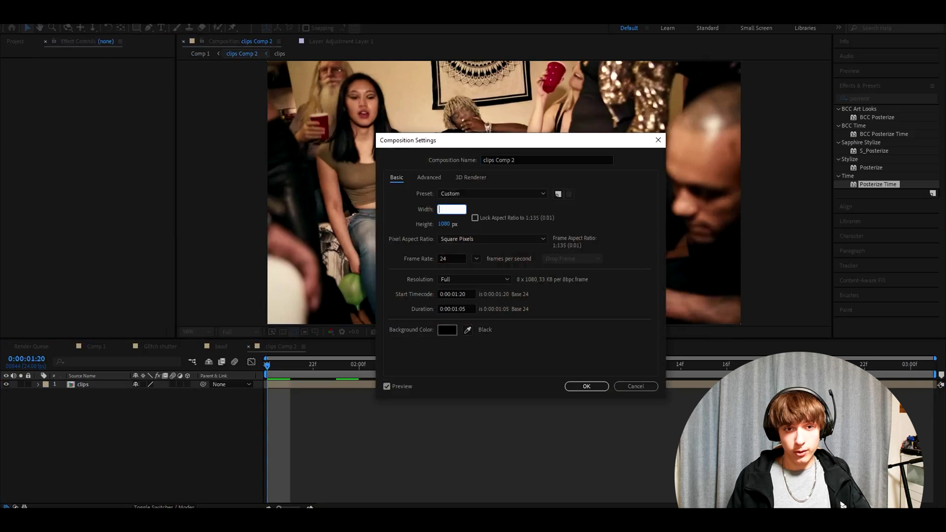
type("88")
left_click(440, 224)
type("188")
left_click(585, 386)
Scale the clips layer inside clips Comp 2 down to 15% to fit the small frame
left_click(318, 385)
key("s")
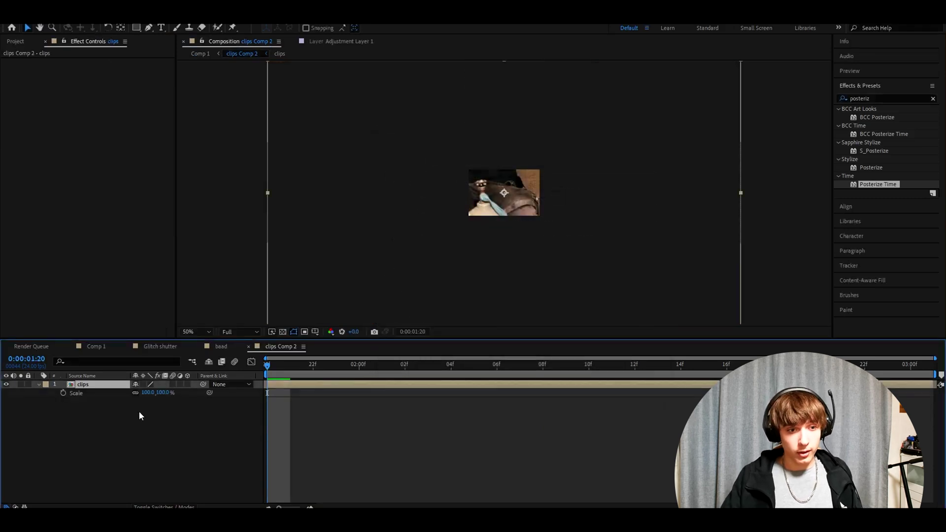
key("period")
key("period")
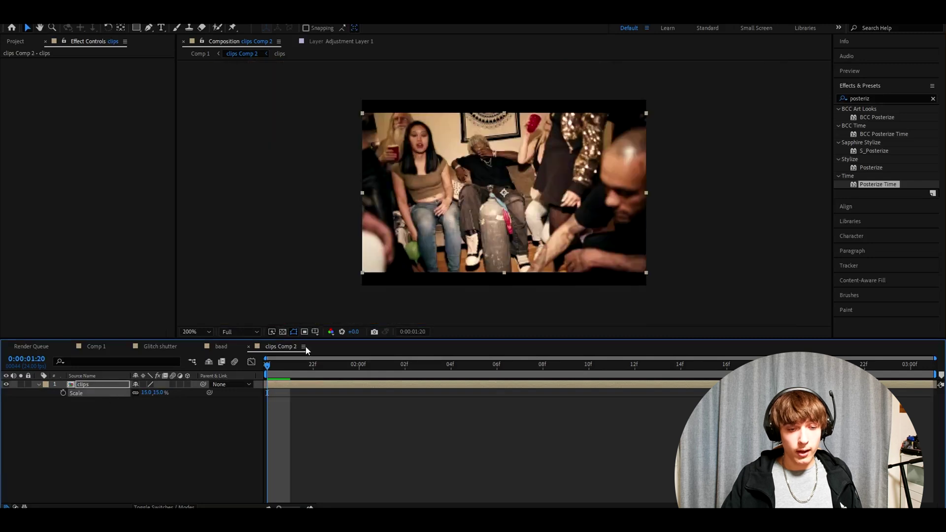
Create an adjustment layer in clips Comp 2 and apply the Glitch shutter 288x188 preset to it
key("ctrl+alt+y")
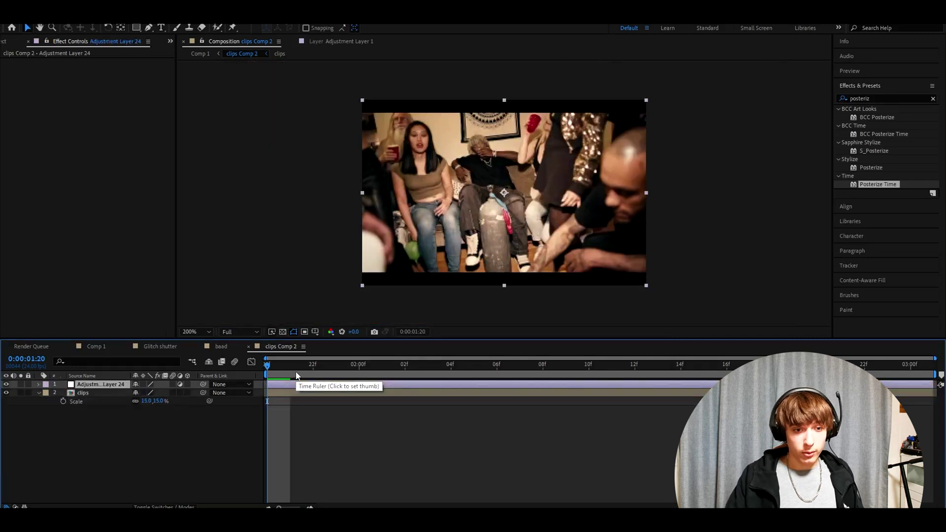
key("ctrl+5")
type("glitch sh")
left_click_drag(897, 135, 282, 386)
Scale the clips Comp 2 layer in Comp 1 to 671% and apply the Glitch shutter flicker preset to it
left_click(96, 346)
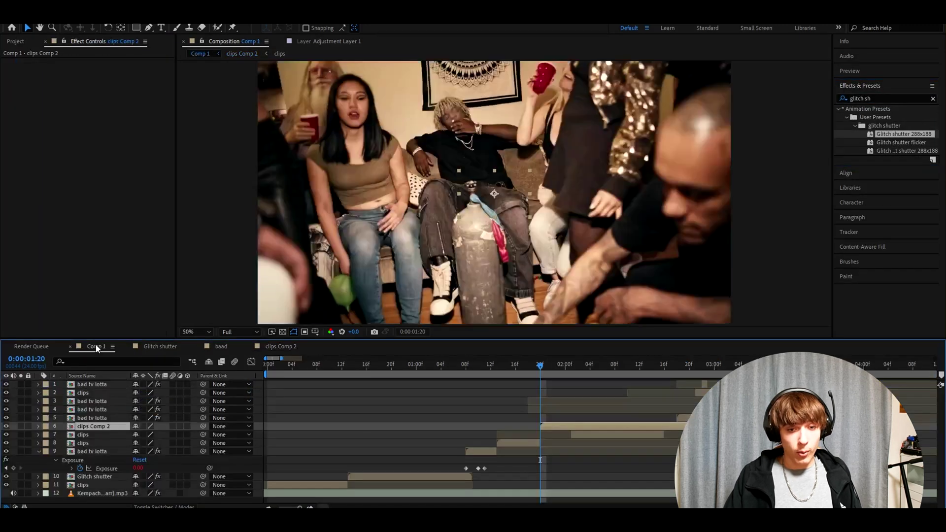
key("s")
left_click_drag(148, 434, 430, 434)
left_click_drag(902, 144, 545, 433)
left_click_drag(547, 364, 453, 372)
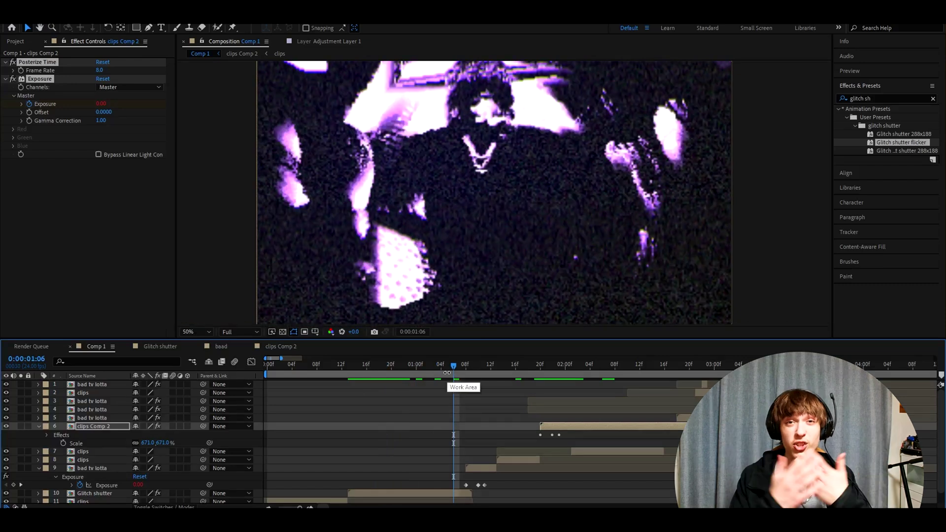
Examine the flicker on the bad tv lotta and Glitch shutter layers in Comp 1 along with their Posterize Time effects
left_click(466, 365)
left_click(474, 467)
left_click_drag(466, 367, 472, 365)
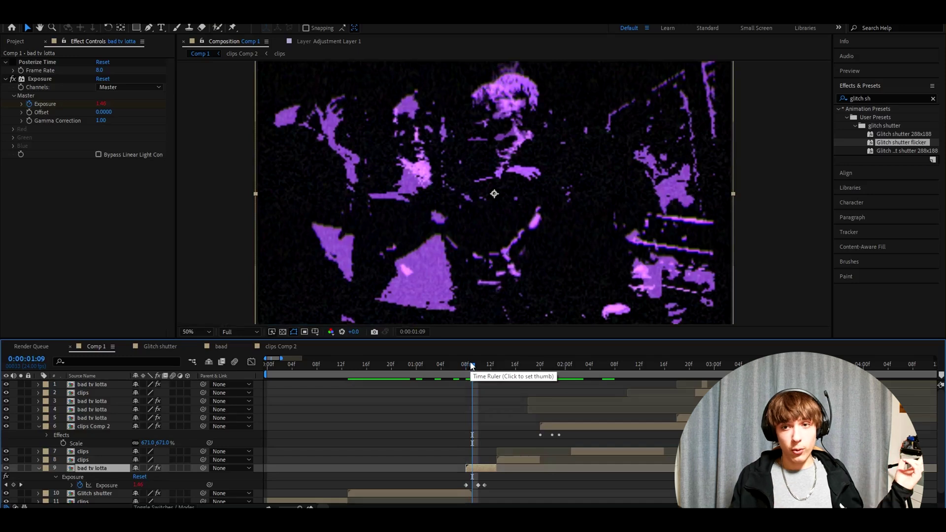
left_click(39, 63)
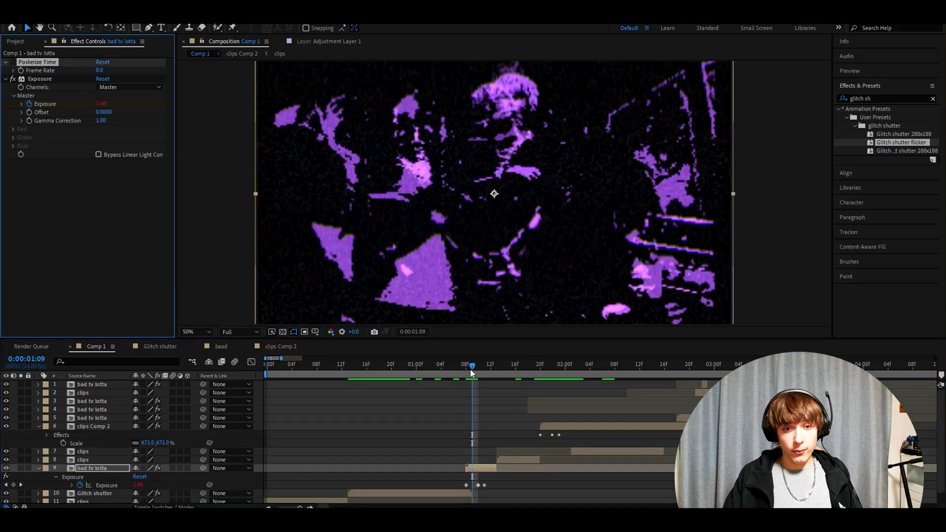
left_click_drag(471, 369, 385, 367)
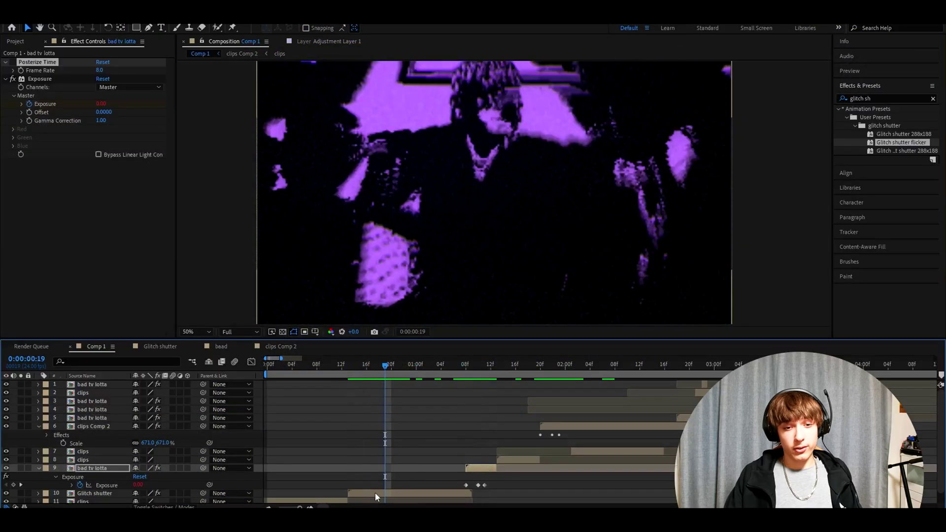
left_click(374, 492)
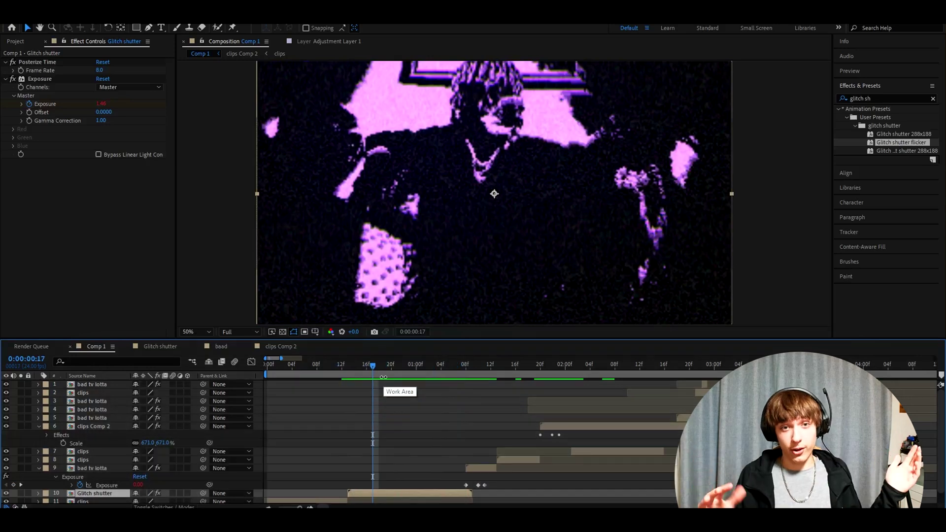
left_click(359, 378)
left_click(356, 375)
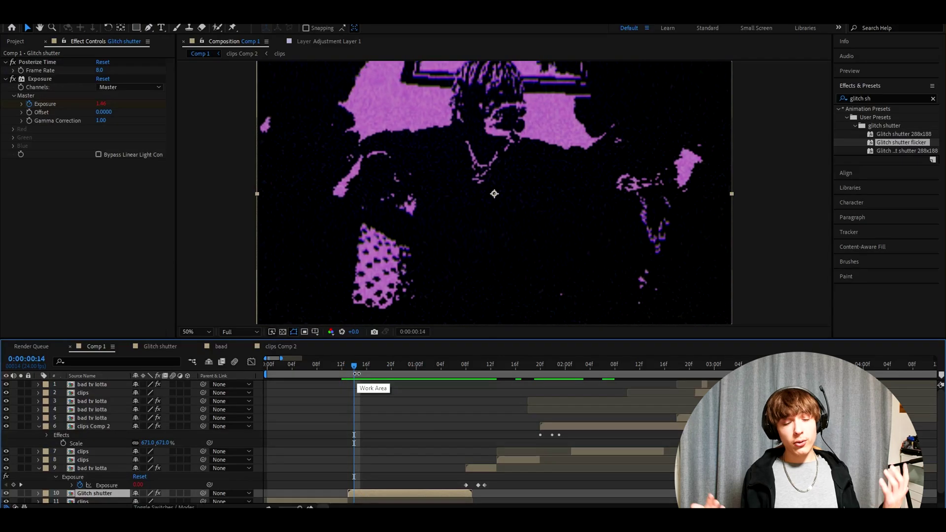